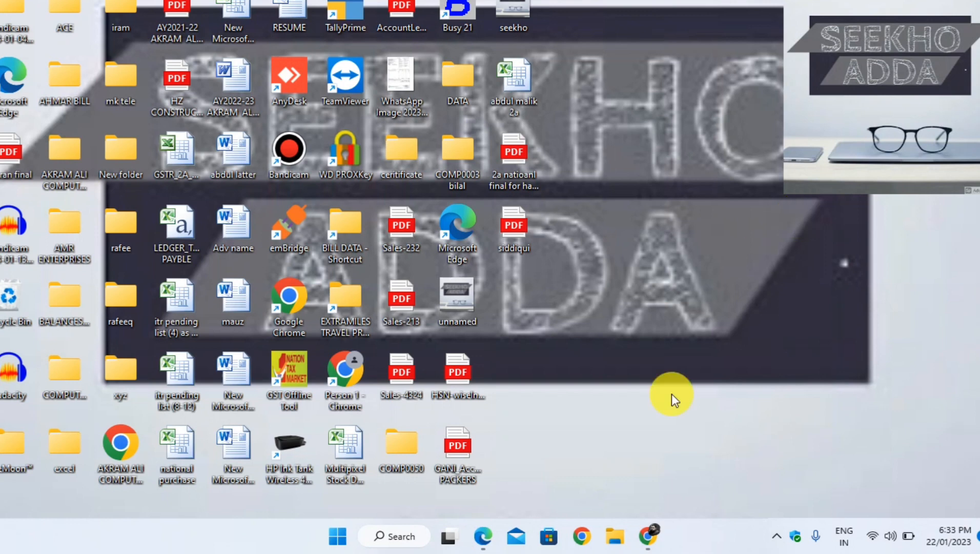
Switch to Chrome and read the ClearTax article sections on what an eWay Bill is and when it should be issued.
{"action": "left_click", "coordinate": [648, 533]}
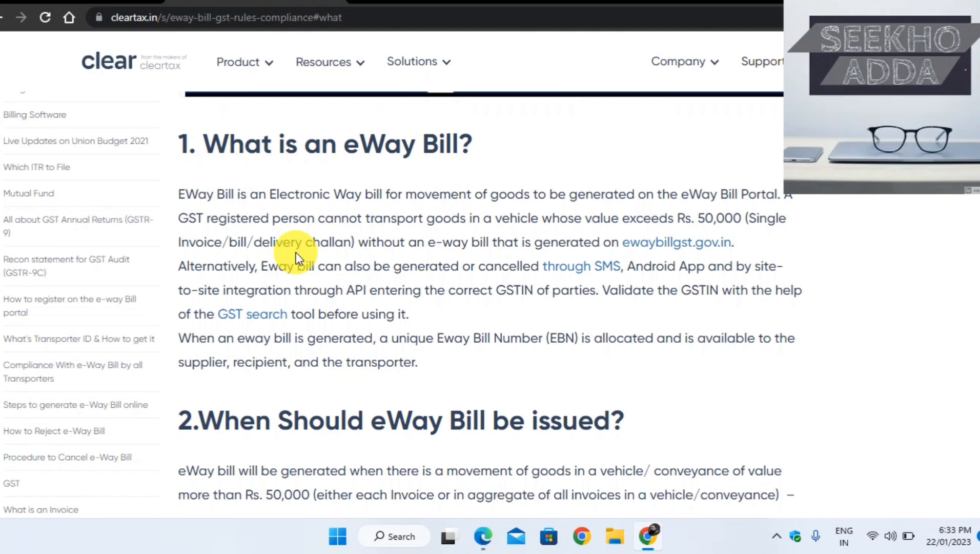
{"action": "scroll", "coordinate": [295, 258], "scroll_direction": "down", "scroll_amount": 3}
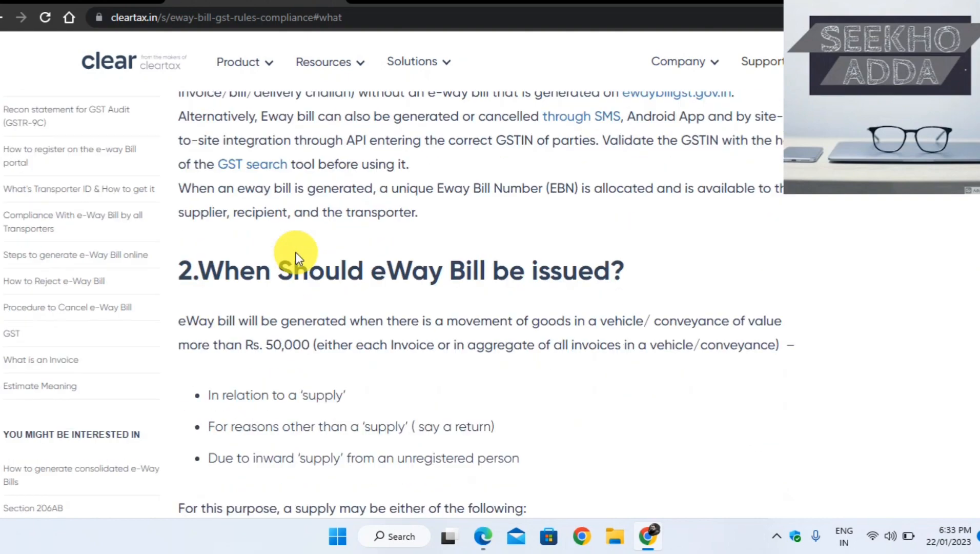
{"action": "scroll", "coordinate": [296, 252], "scroll_direction": "up", "scroll_amount": 4}
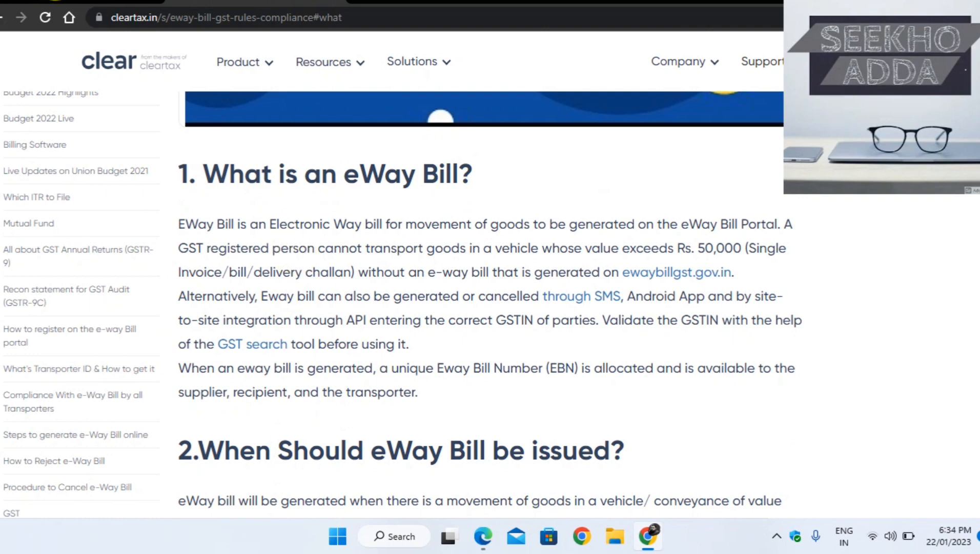
Switch to the open e-Way Bill portal page and sign out of the current taxpayer session.
{"action": "left_click", "coordinate": [46, 1]}
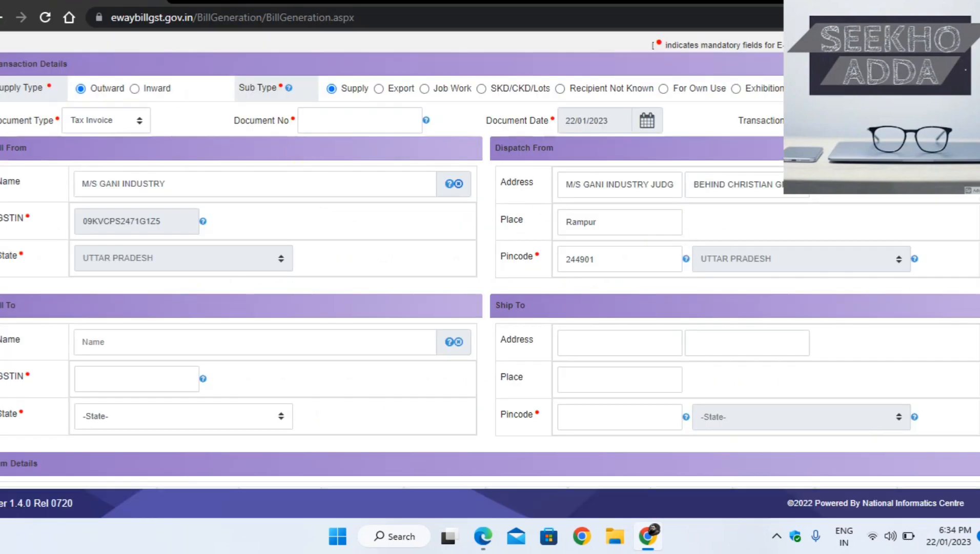
{"action": "scroll", "coordinate": [490, 257], "scroll_direction": "up", "scroll_amount": 2}
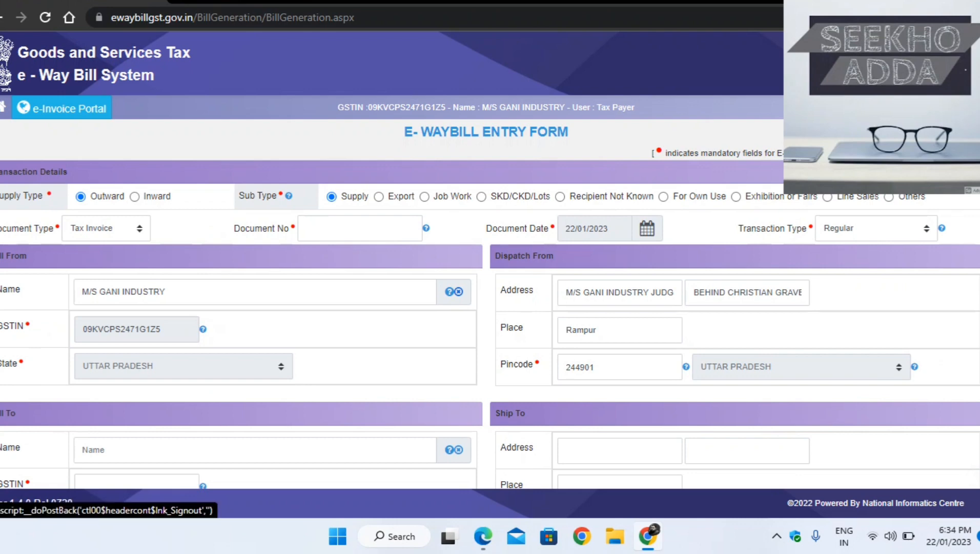
{"action": "left_click", "coordinate": [968, 107]}
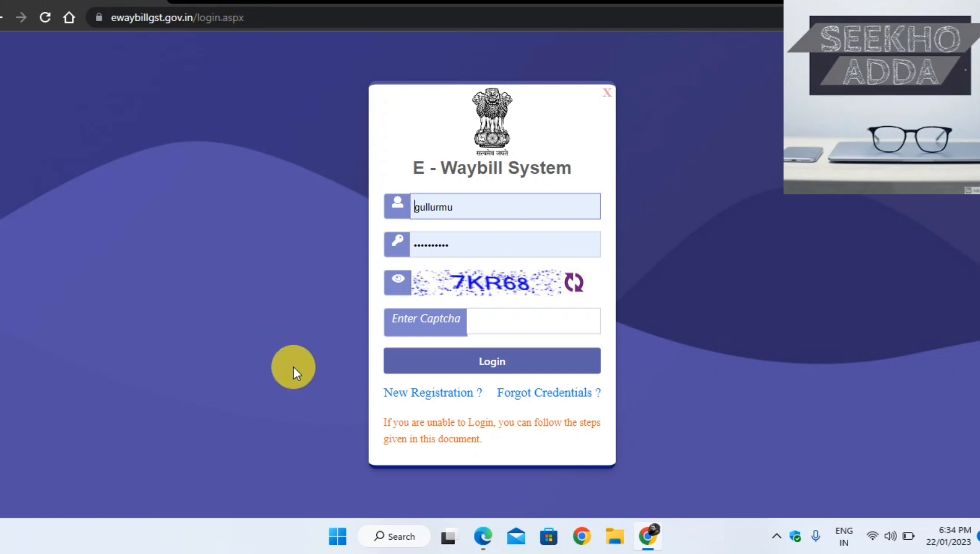
View the new user registration form of the e-Way Bill System, then exit back to the login page.
{"action": "left_click", "coordinate": [426, 395]}
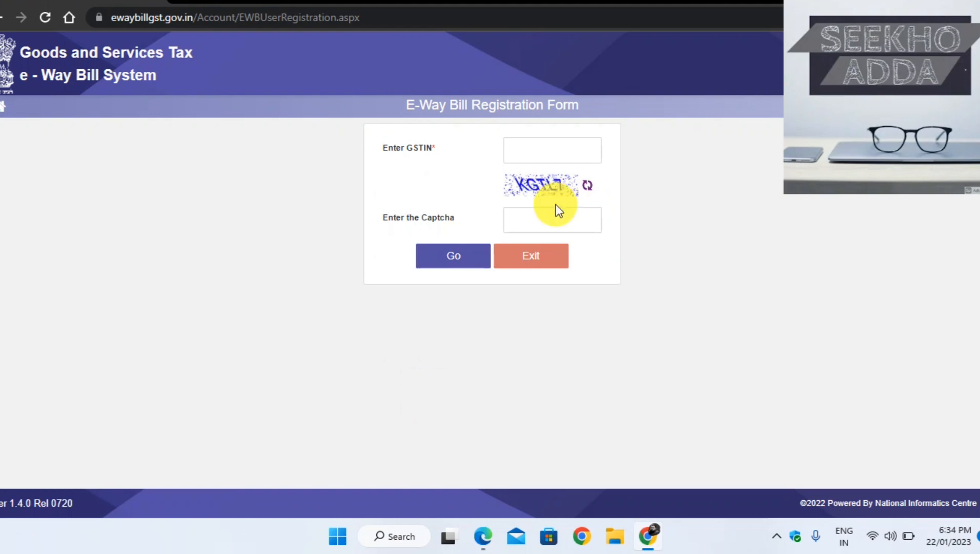
{"action": "left_click", "coordinate": [544, 157]}
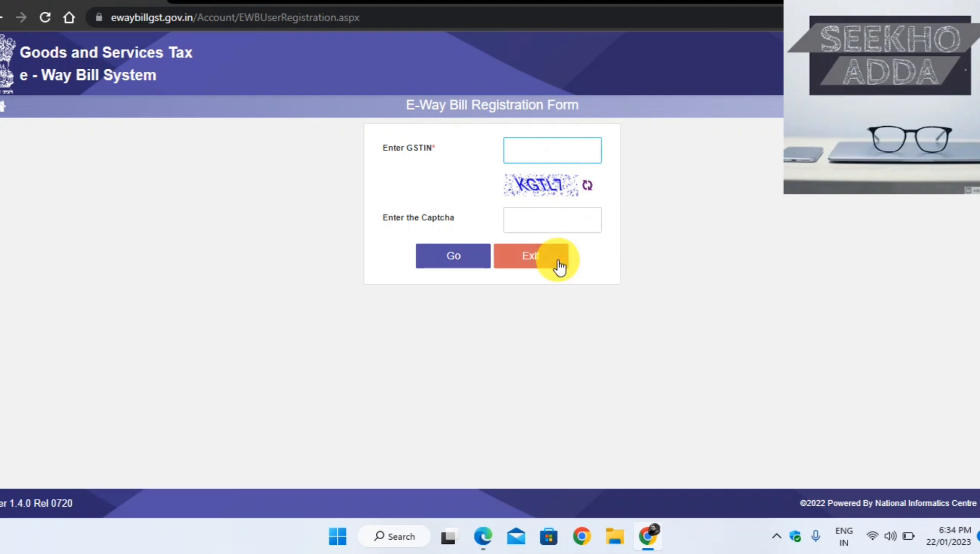
{"action": "left_click", "coordinate": [540, 263]}
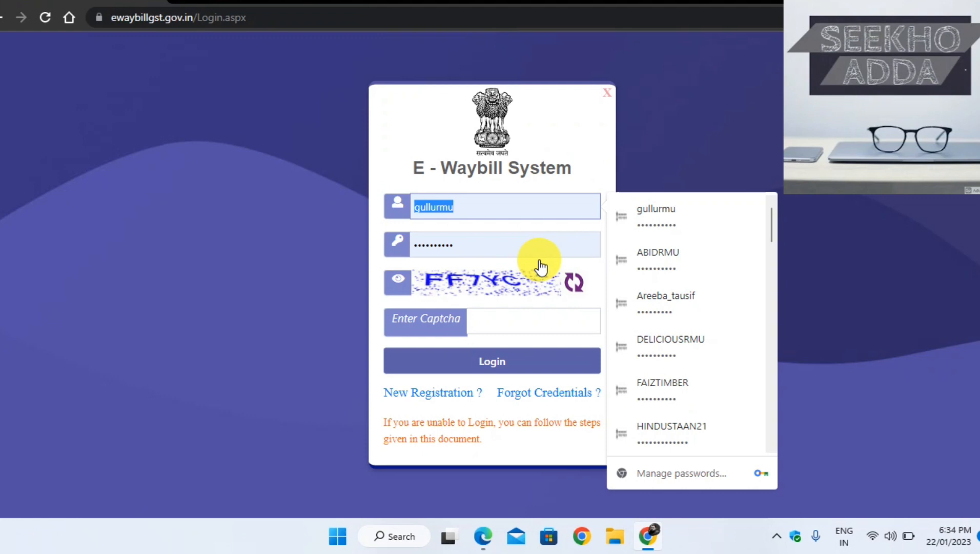
Log in to the E-Waybill System with the prefilled credentials and the captcha code, and dismiss the two-factor authentication notice.
{"action": "key", "text": "Tab"}
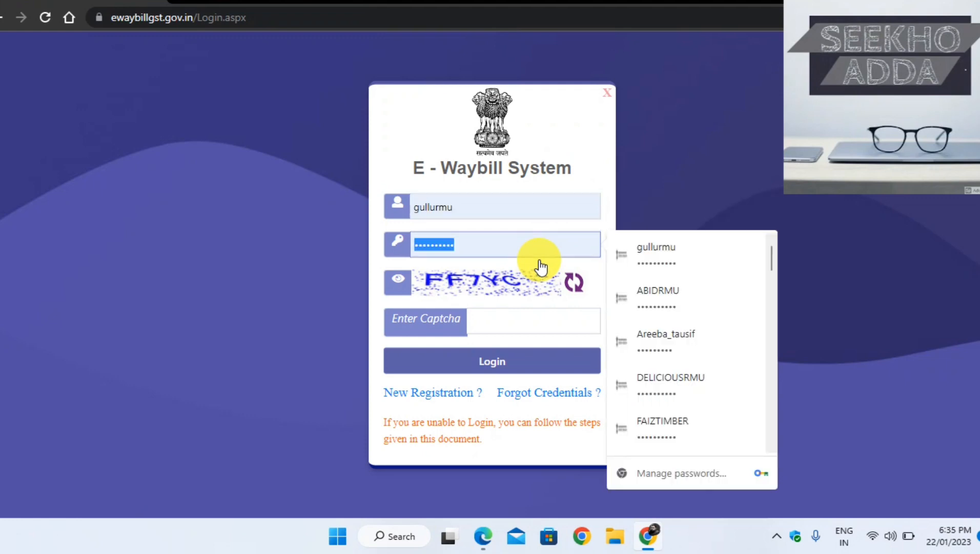
{"action": "key", "text": "Tab"}
{"action": "type", "text": "FF"}
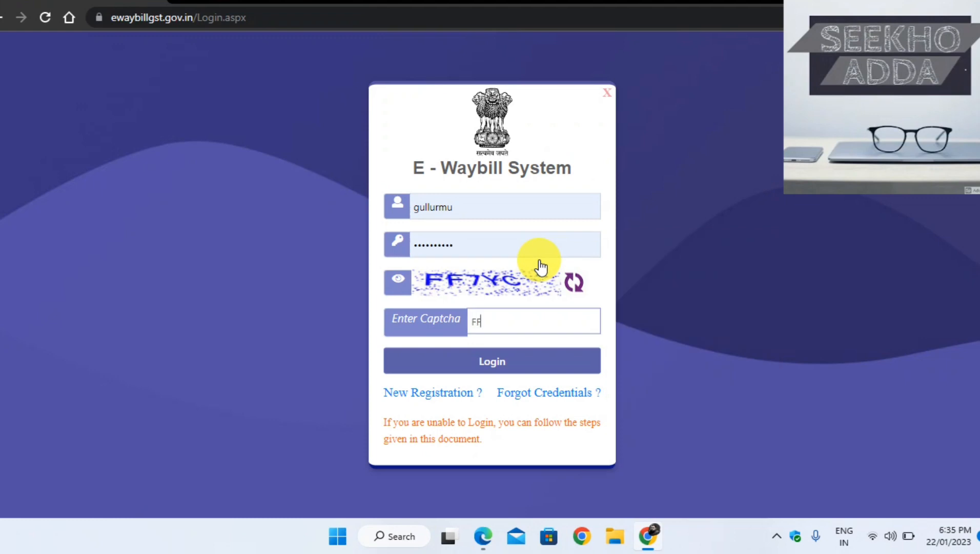
{"action": "type", "text": "7YC"}
{"action": "key", "text": "Return"}
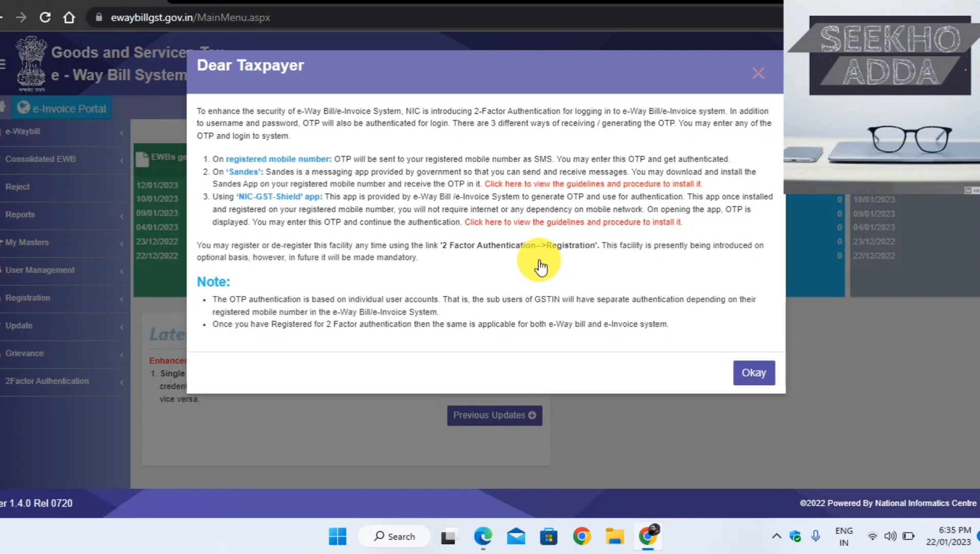
{"action": "left_click", "coordinate": [758, 73]}
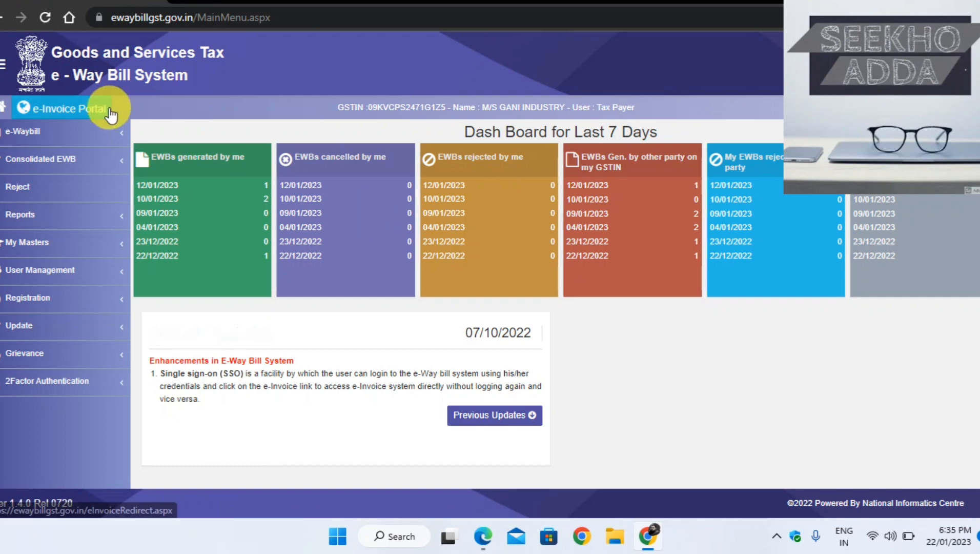
Open a new e-Waybill entry form and keep Tax Invoice as the document type.
{"action": "left_click", "coordinate": [115, 130]}
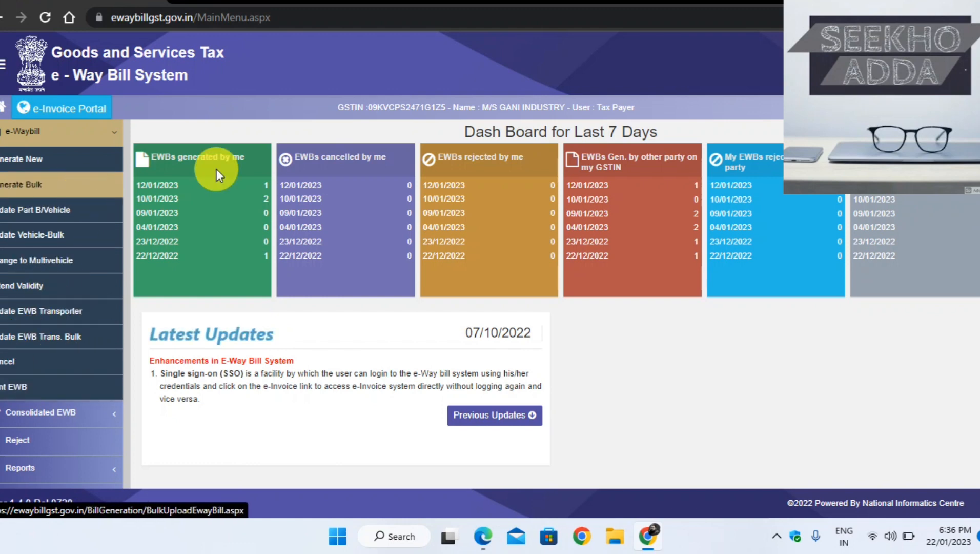
{"action": "left_click", "coordinate": [32, 162]}
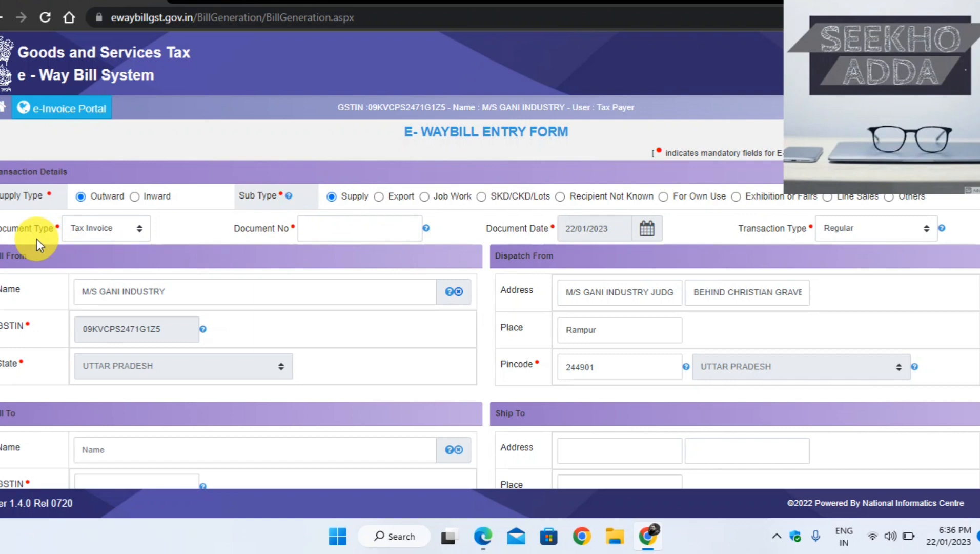
{"action": "left_click", "coordinate": [140, 232]}
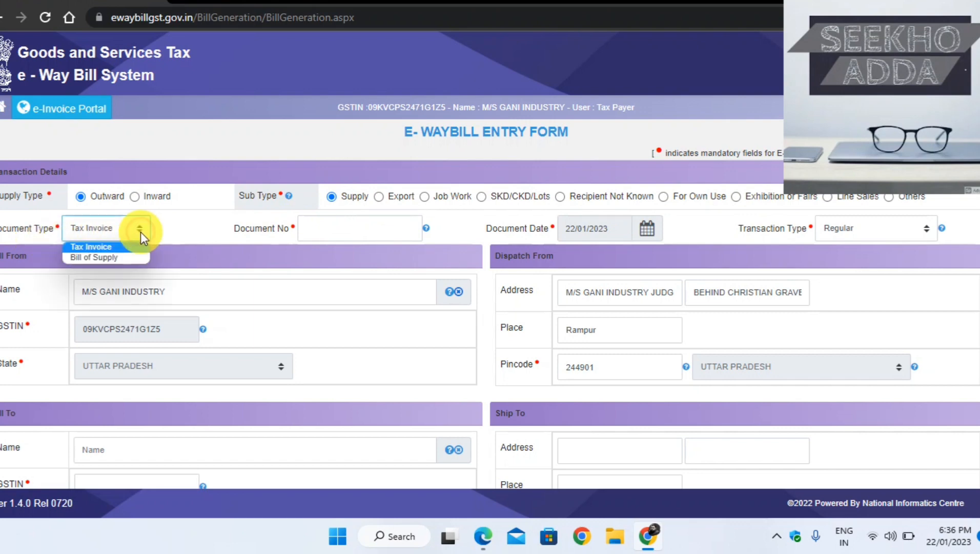
{"action": "left_click", "coordinate": [182, 235]}
Switch to the invoice 43 File.pdf in Microsoft Edge and review its number, parties, transport, goods and tax amounts.
{"action": "left_click", "coordinate": [353, 232]}
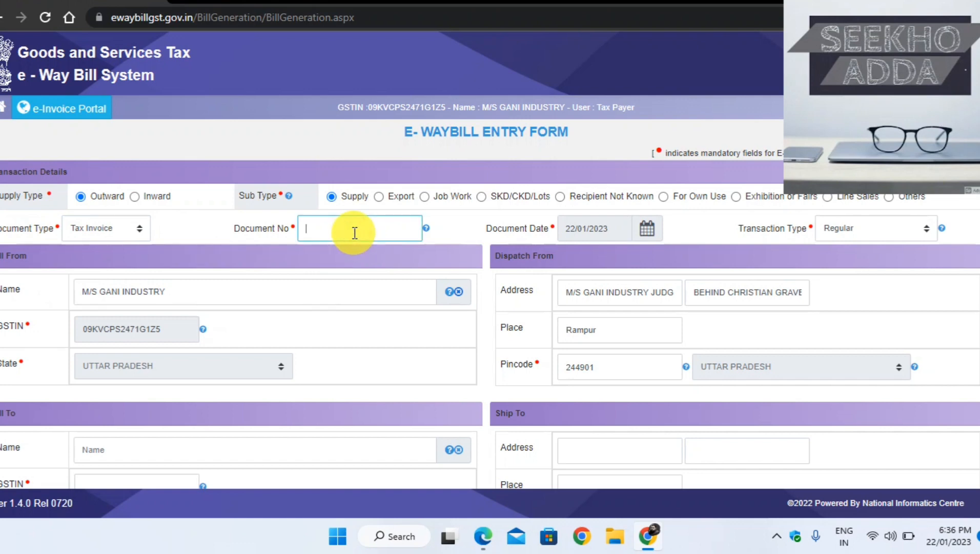
{"action": "key", "text": "alt+Tab"}
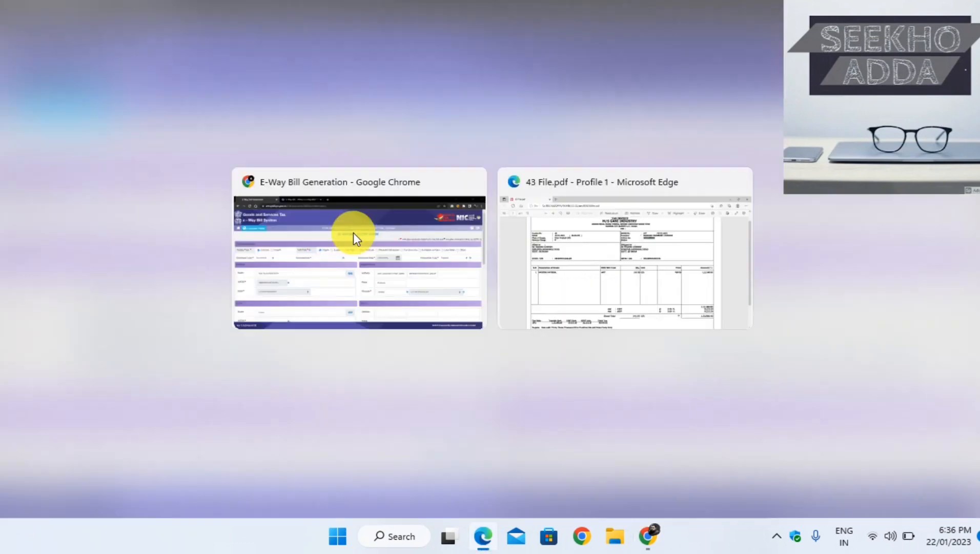
{"action": "scroll", "coordinate": [353, 232], "scroll_direction": "up", "scroll_amount": 1}
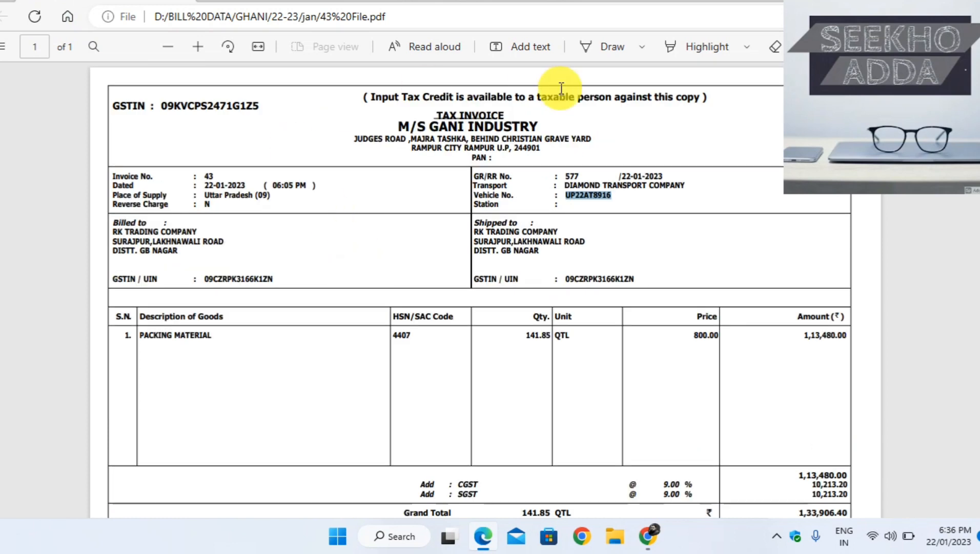
{"action": "left_click", "coordinate": [555, 133]}
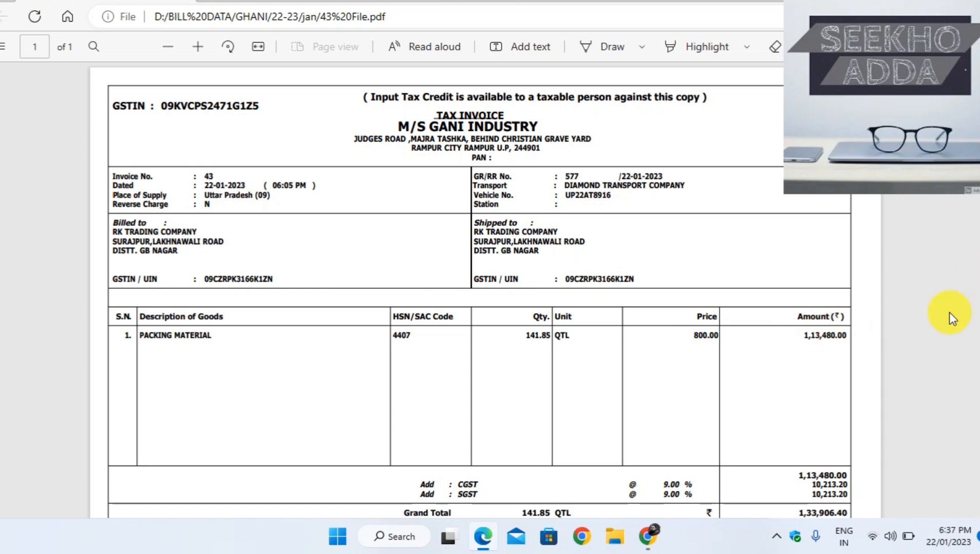
{"action": "scroll", "coordinate": [892, 393], "scroll_direction": "down", "scroll_amount": 3}
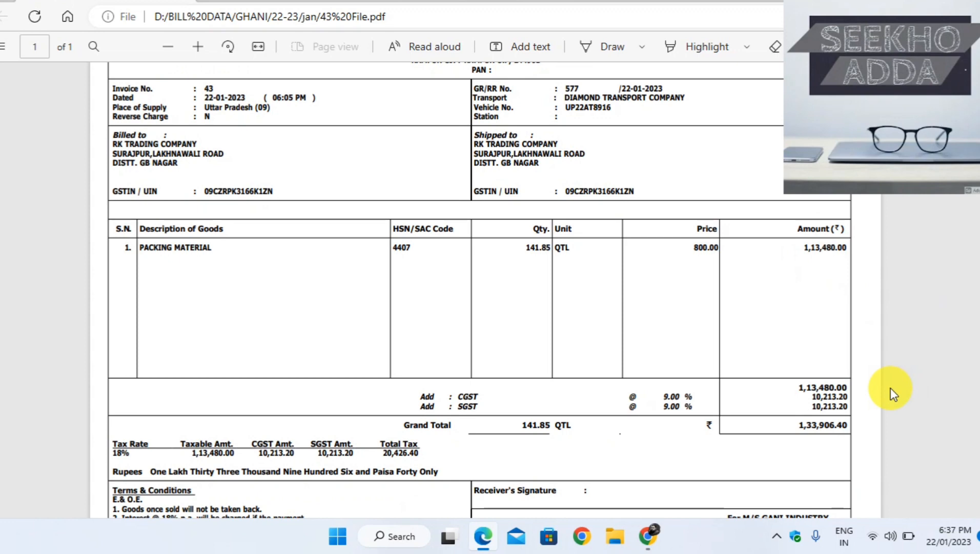
{"action": "scroll", "coordinate": [978, 359], "scroll_direction": "up", "scroll_amount": 1}
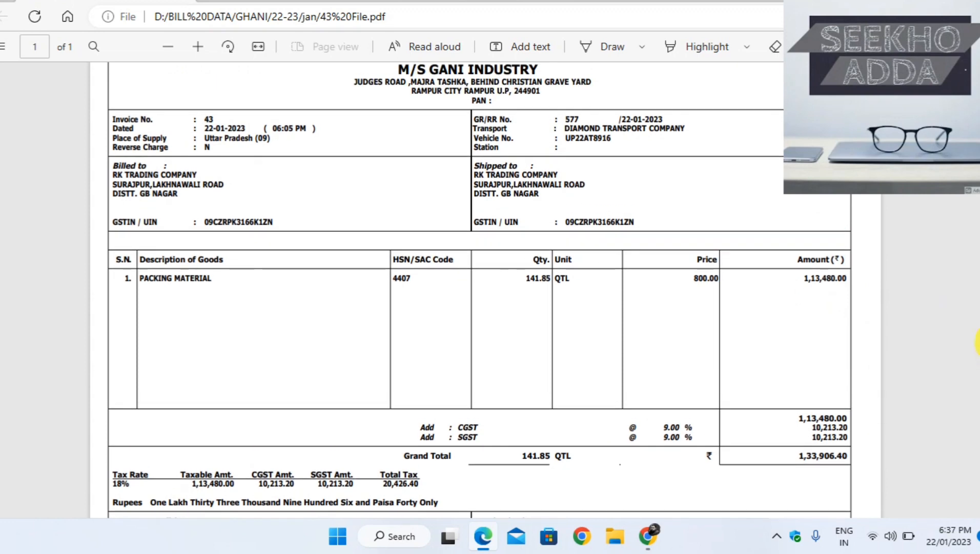
{"action": "scroll", "coordinate": [978, 328], "scroll_direction": "up", "scroll_amount": 1}
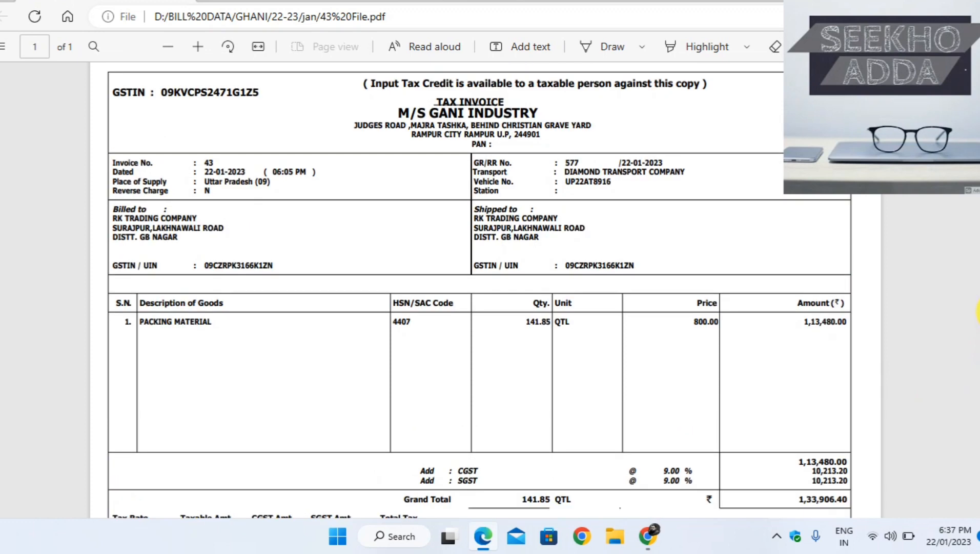
Return to the e-Waybill entry form in Chrome and enter the invoice number 43 as the document number.
{"action": "key", "text": "alt+Tab"}
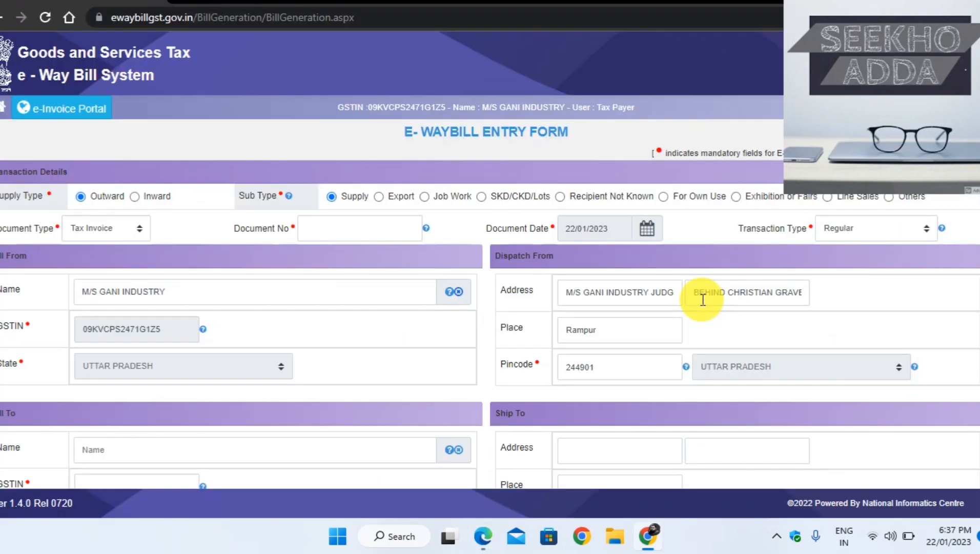
{"action": "left_click", "coordinate": [358, 232]}
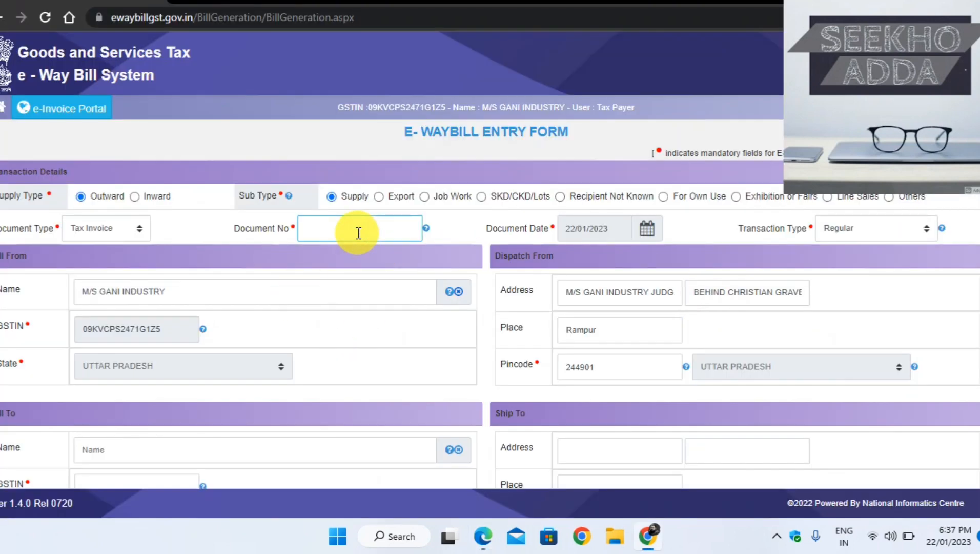
{"action": "key", "text": "alt+Tab"}
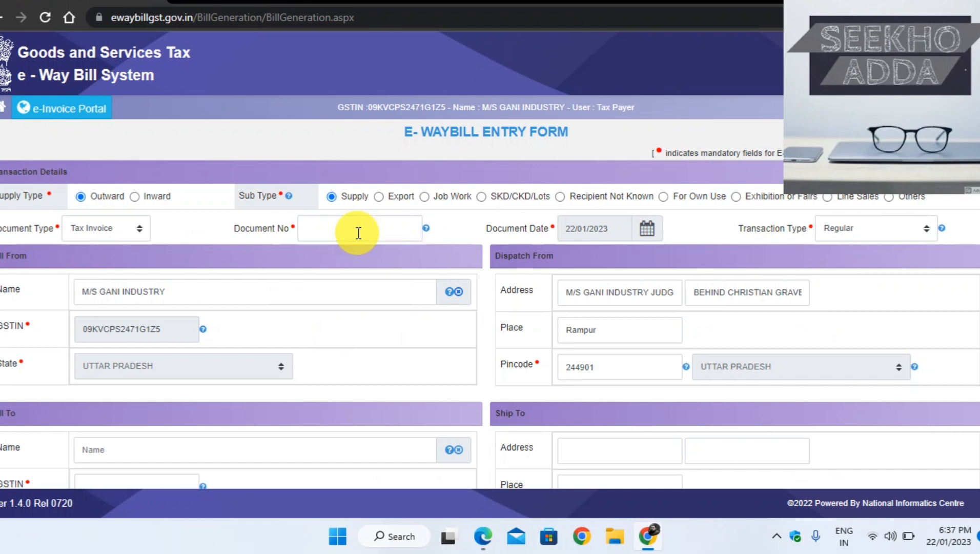
{"action": "key", "text": "alt+Tab"}
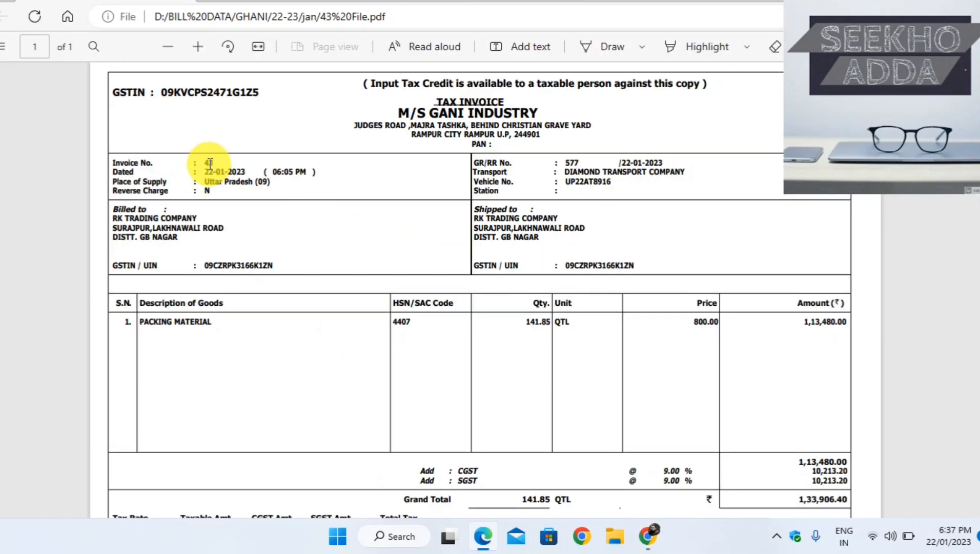
{"action": "key", "text": "alt+Tab"}
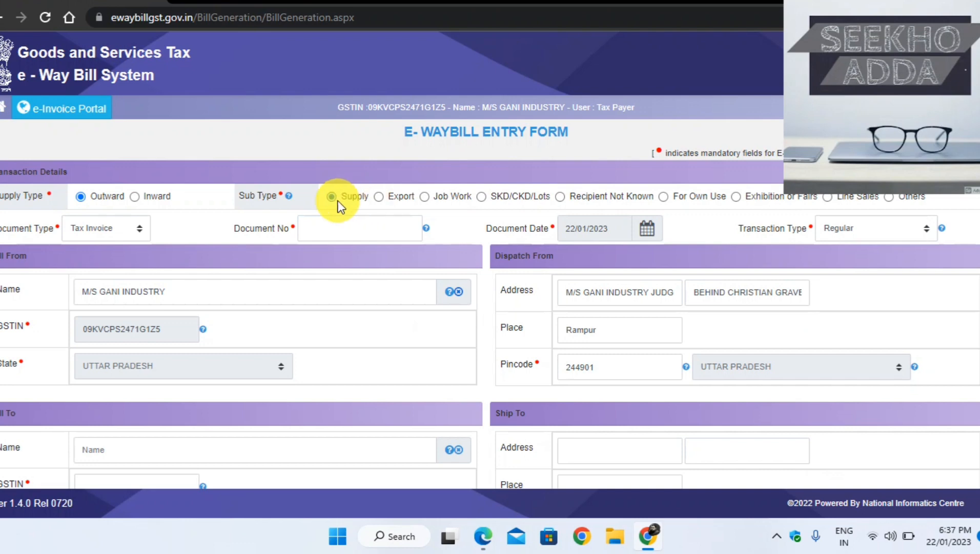
{"action": "left_click", "coordinate": [344, 228]}
{"action": "type", "text": "43"}
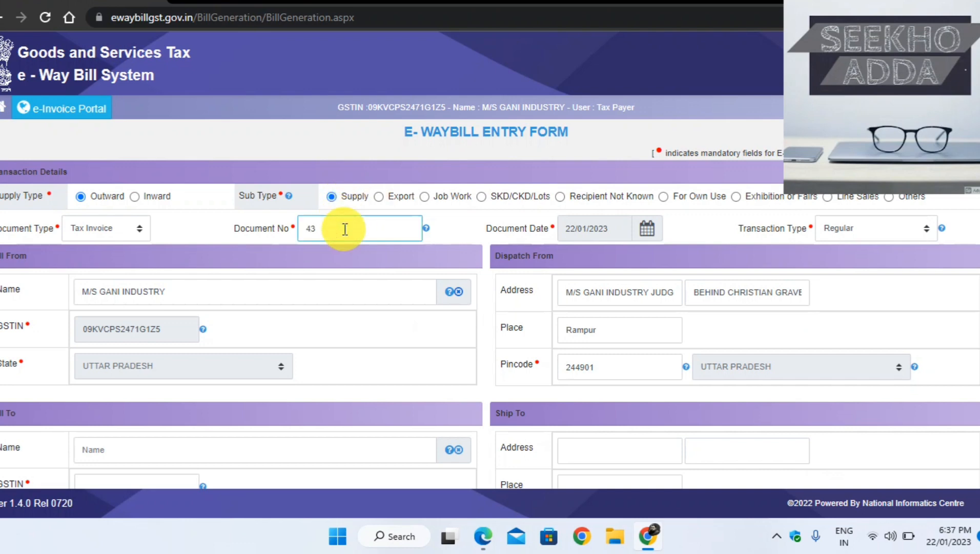
Examine the transaction type field and compare the invoice's billed-to and shipped-to parties with the form's address sections.
{"action": "scroll", "coordinate": [344, 228], "scroll_direction": "down", "scroll_amount": 2}
{"action": "scroll", "coordinate": [490, 260], "scroll_direction": "down", "scroll_amount": 1}
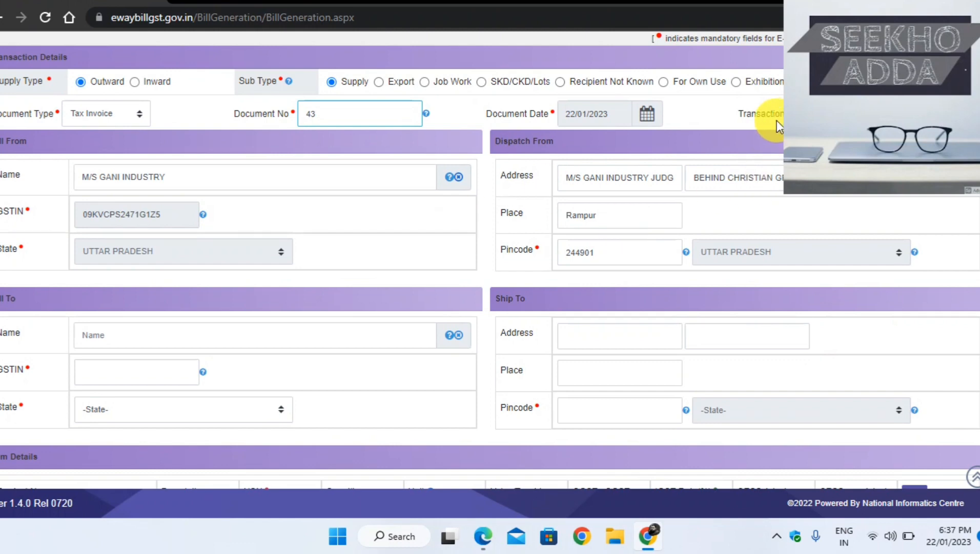
{"action": "left_click", "coordinate": [878, 113]}
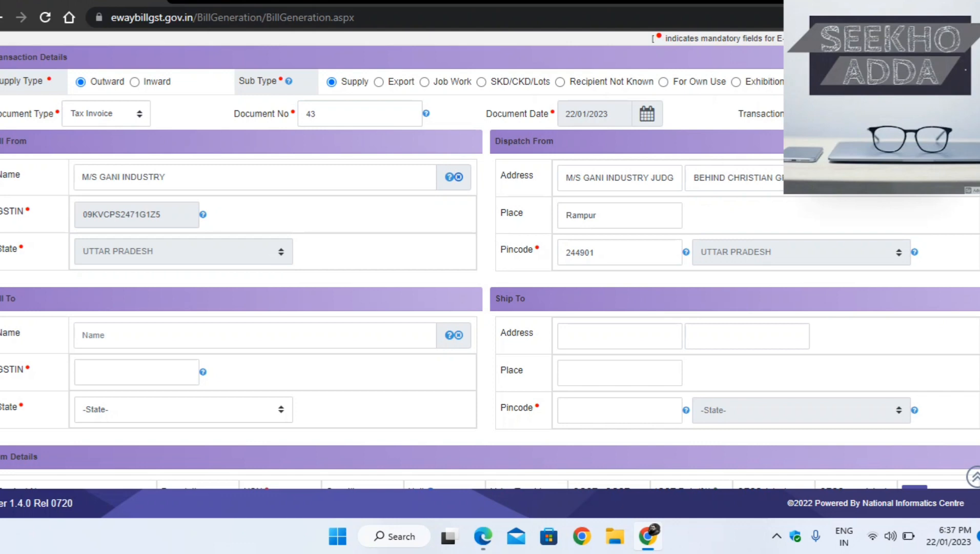
{"action": "key", "text": "alt+Tab"}
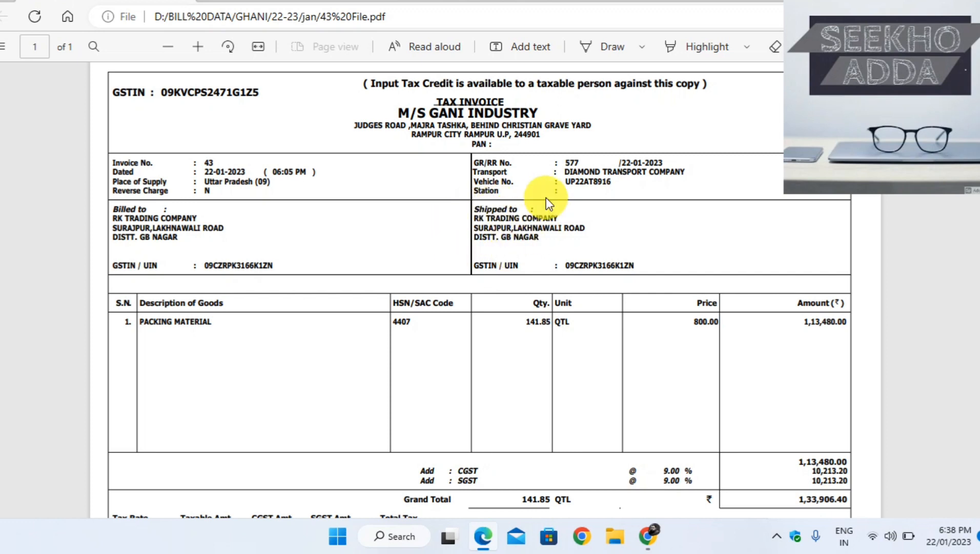
{"action": "key", "text": "alt+Tab"}
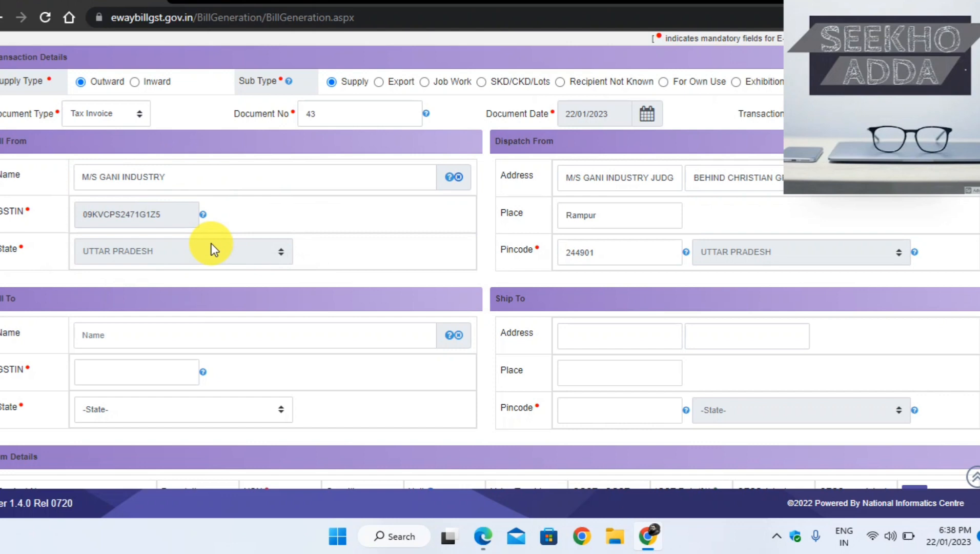
{"action": "key", "text": "alt+Tab"}
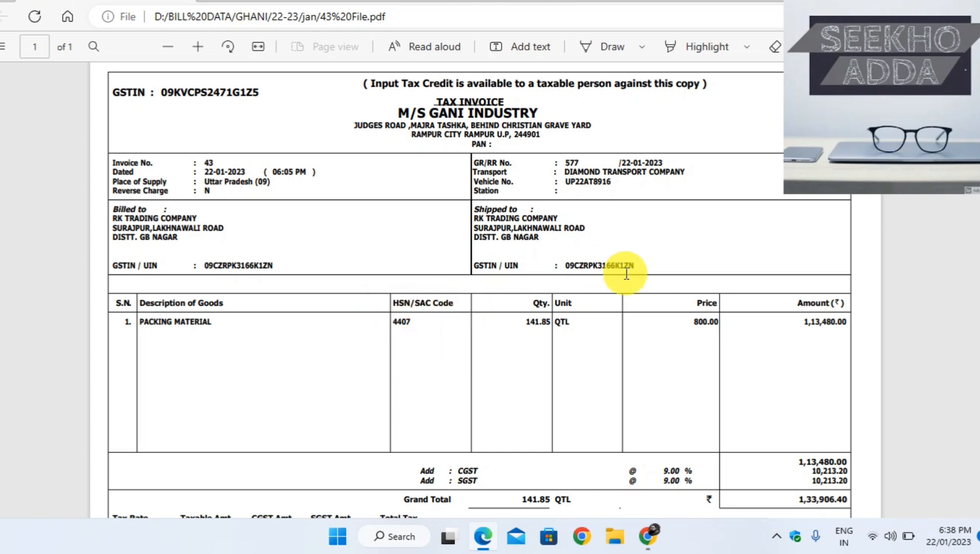
{"action": "key", "text": "alt+Tab"}
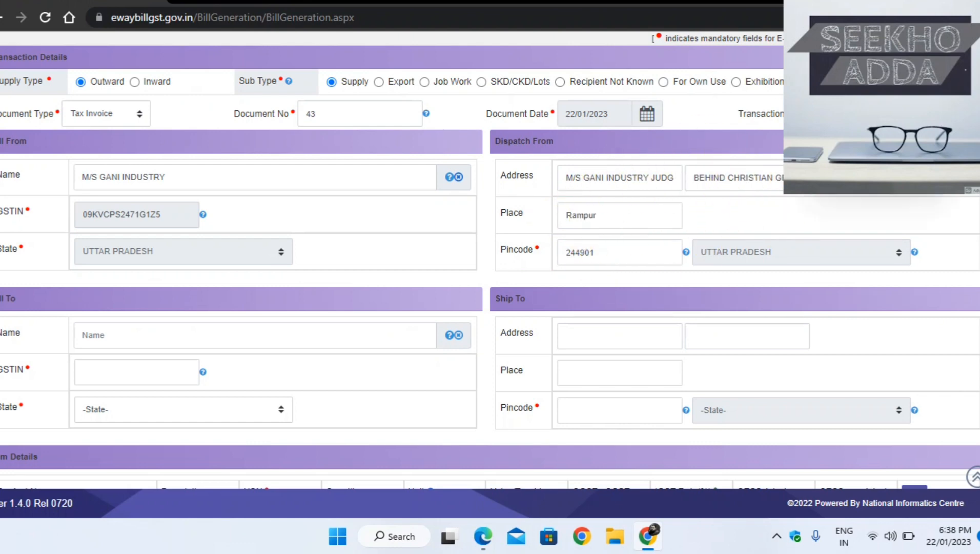
Copy the billed-to party's GSTIN from the invoice into the Bill To section and compare the filled-in party details with the invoice.
{"action": "scroll", "coordinate": [490, 260], "scroll_direction": "down", "scroll_amount": 2}
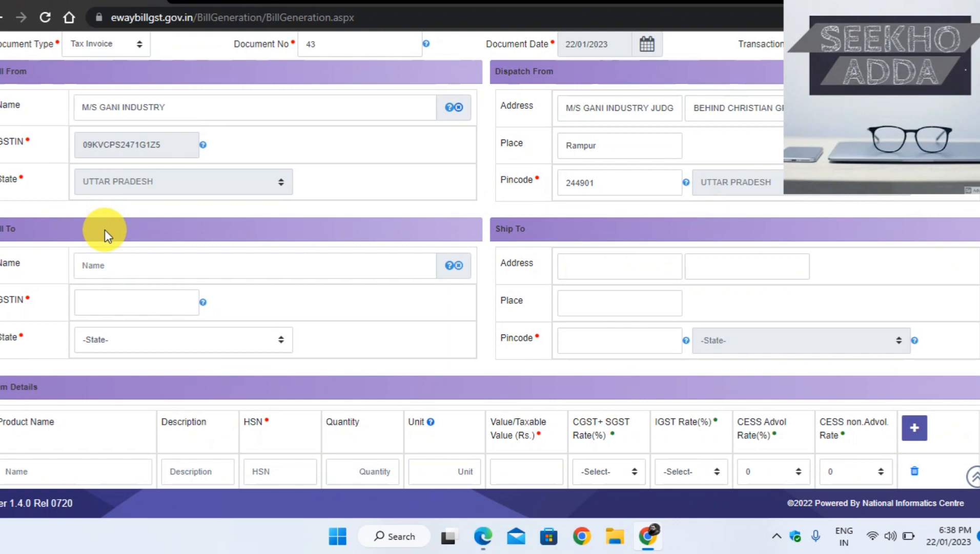
{"action": "left_click", "coordinate": [92, 307]}
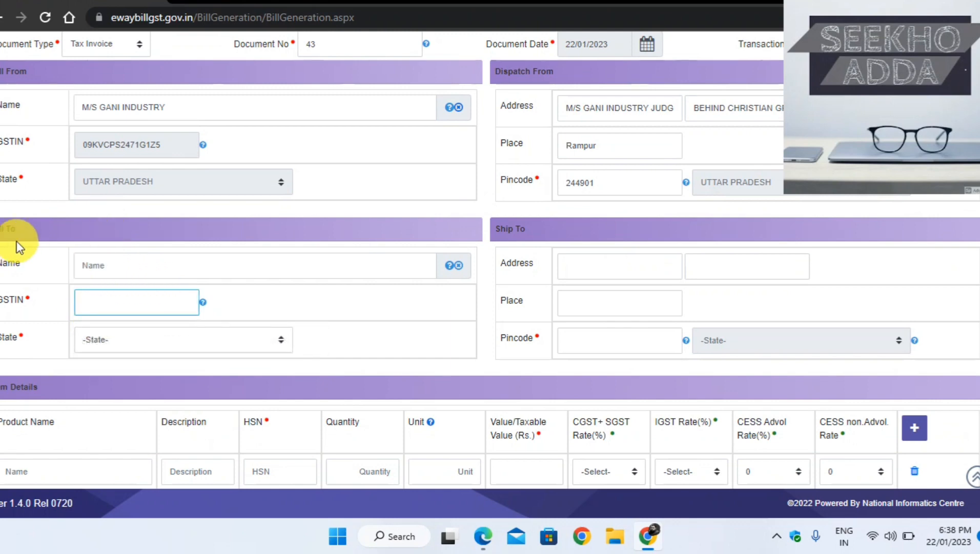
{"action": "key", "text": "alt+Tab"}
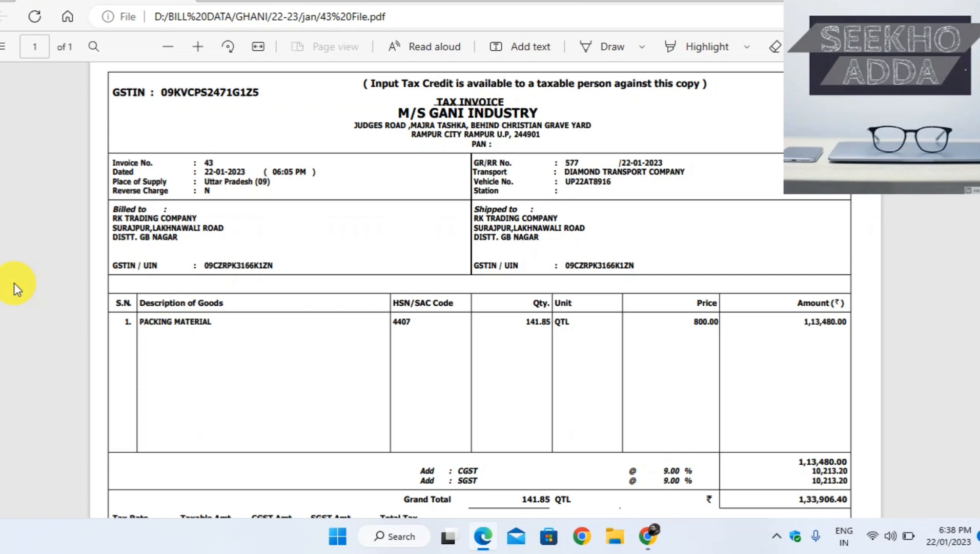
{"action": "double_click", "coordinate": [232, 267]}
{"action": "key", "text": "ctrl+c"}
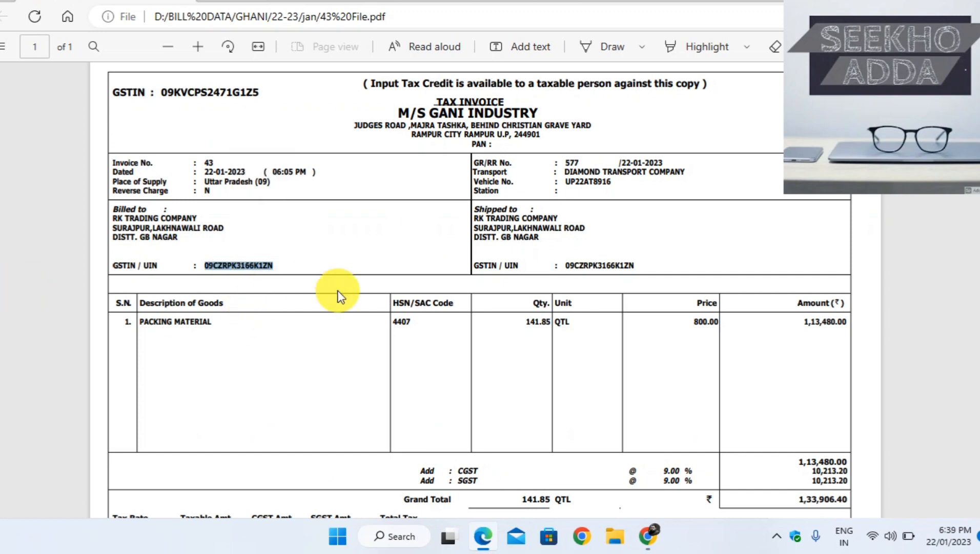
{"action": "key", "text": "alt+Tab"}
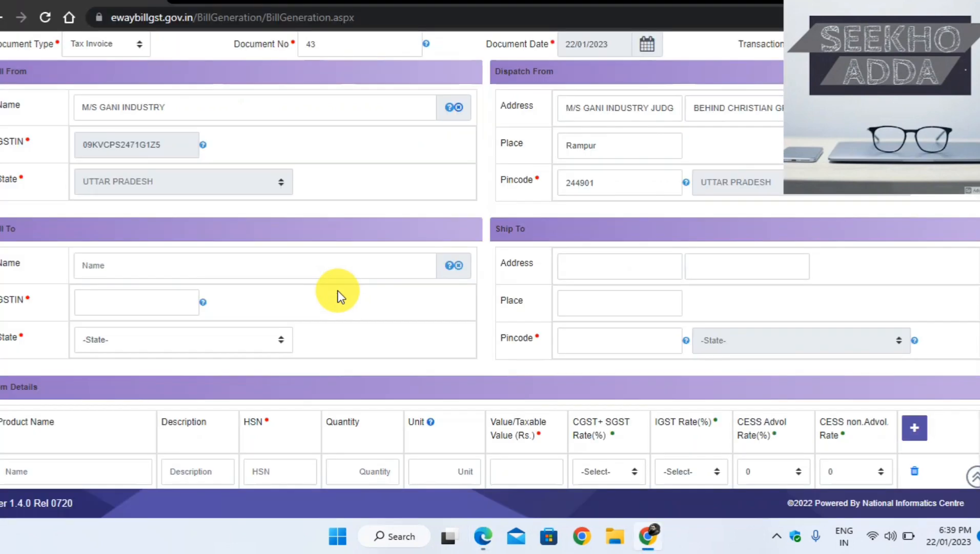
{"action": "left_click", "coordinate": [126, 301]}
{"action": "key", "text": "ctrl+v"}
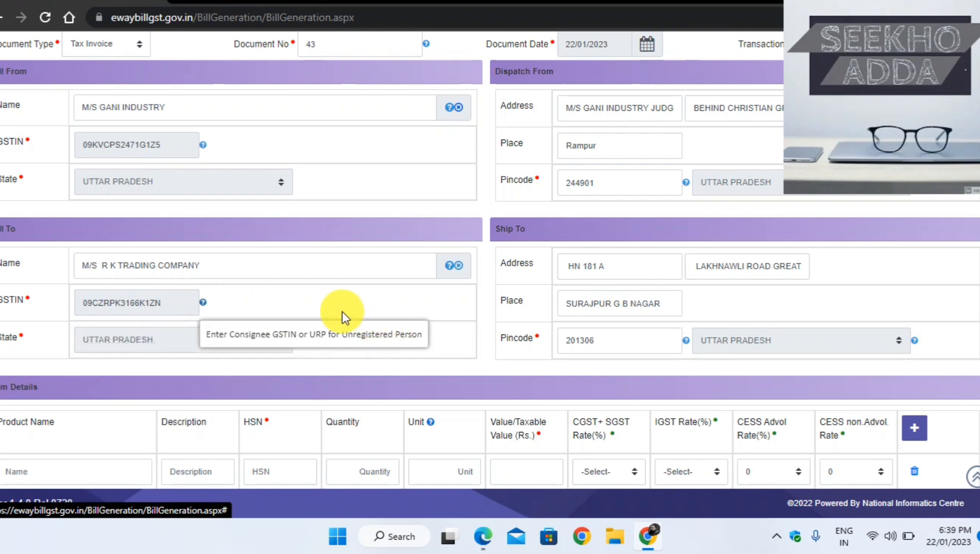
{"action": "scroll", "coordinate": [490, 260], "scroll_direction": "down", "scroll_amount": 3}
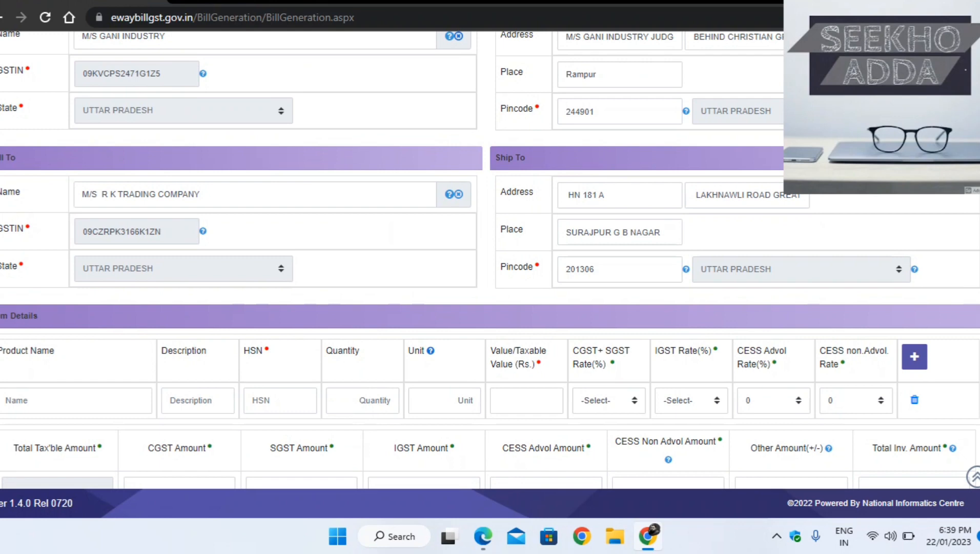
{"action": "scroll", "coordinate": [689, 241], "scroll_direction": "up", "scroll_amount": 1}
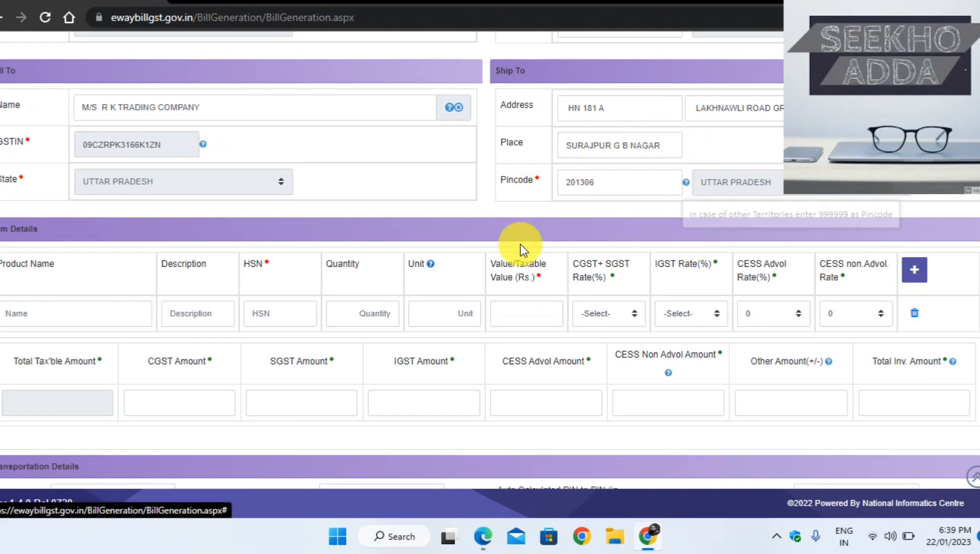
{"action": "key", "text": "alt+Tab"}
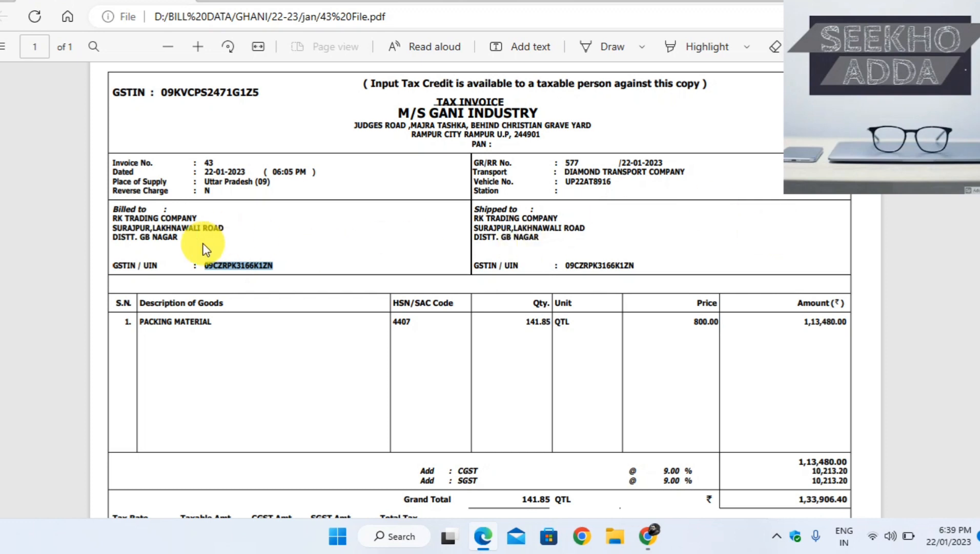
{"action": "key", "text": "alt+Tab"}
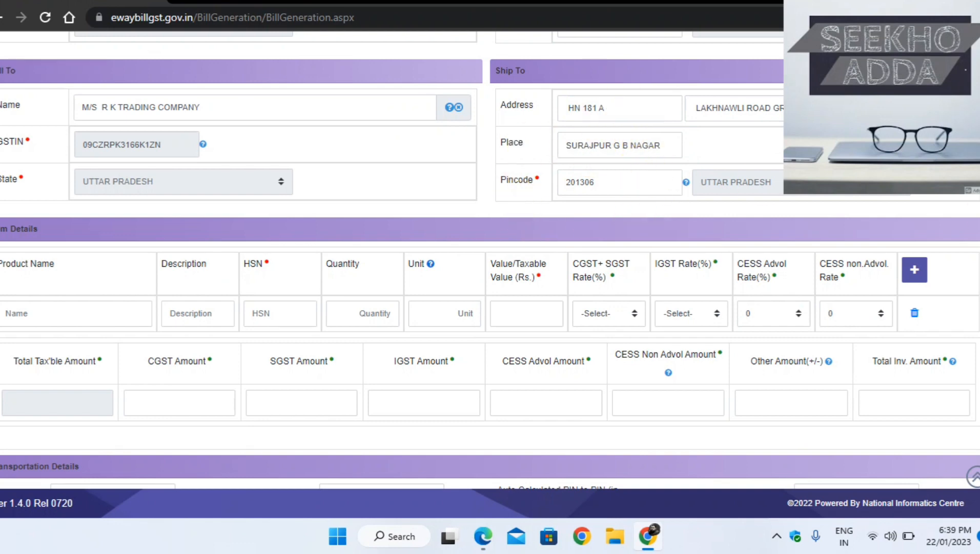
Copy PACKING MATERIAL from the invoice's description of goods into the item's product name and description.
{"action": "scroll", "coordinate": [490, 256], "scroll_direction": "down", "scroll_amount": 1}
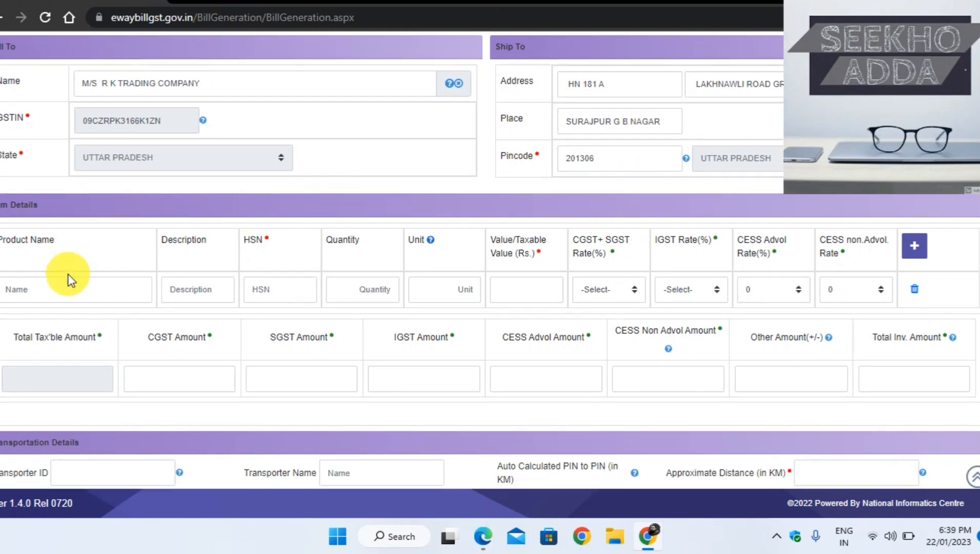
{"action": "left_click", "coordinate": [70, 289]}
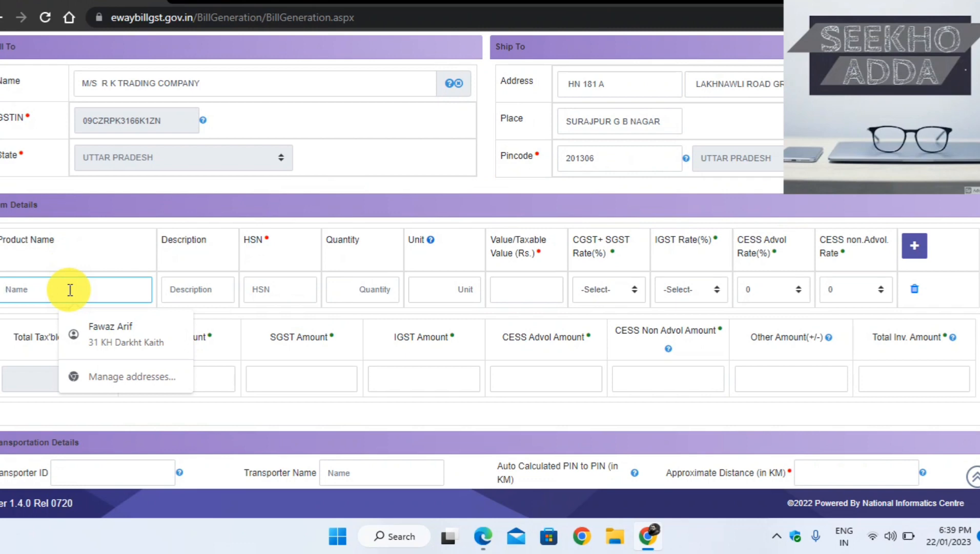
{"action": "key", "text": "alt+Tab"}
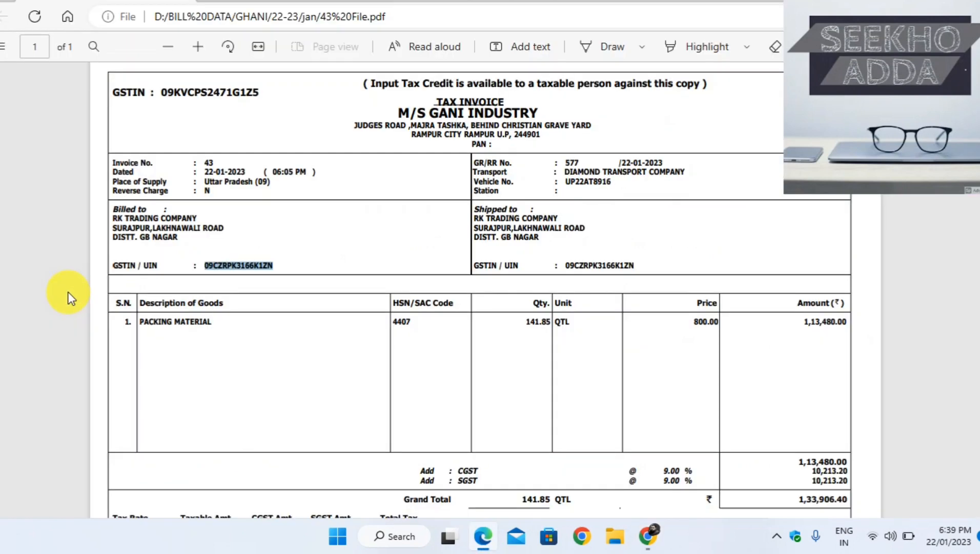
{"action": "left_click", "coordinate": [222, 321]}
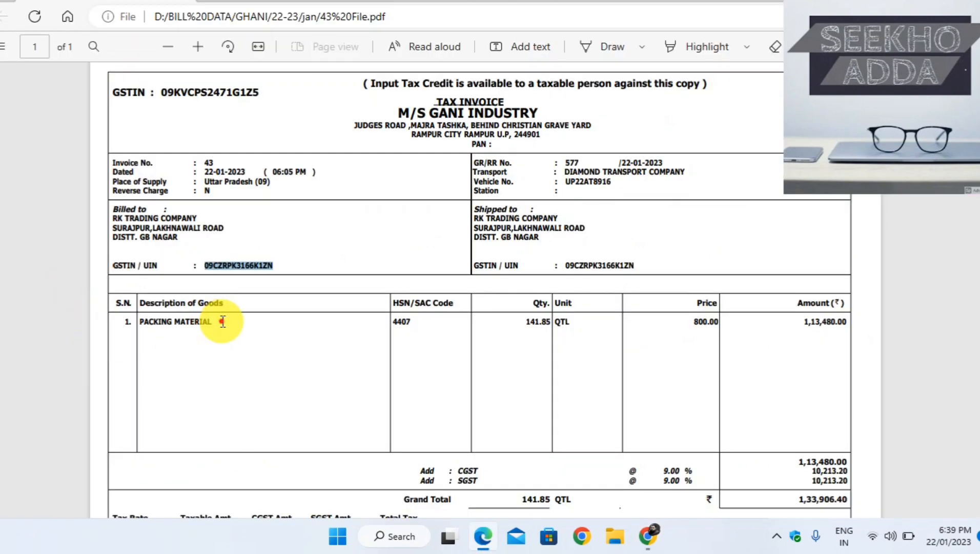
{"action": "left_click", "coordinate": [140, 321]}
{"action": "left_click_drag", "start_coordinate": [140, 321], "coordinate": [210, 322]}
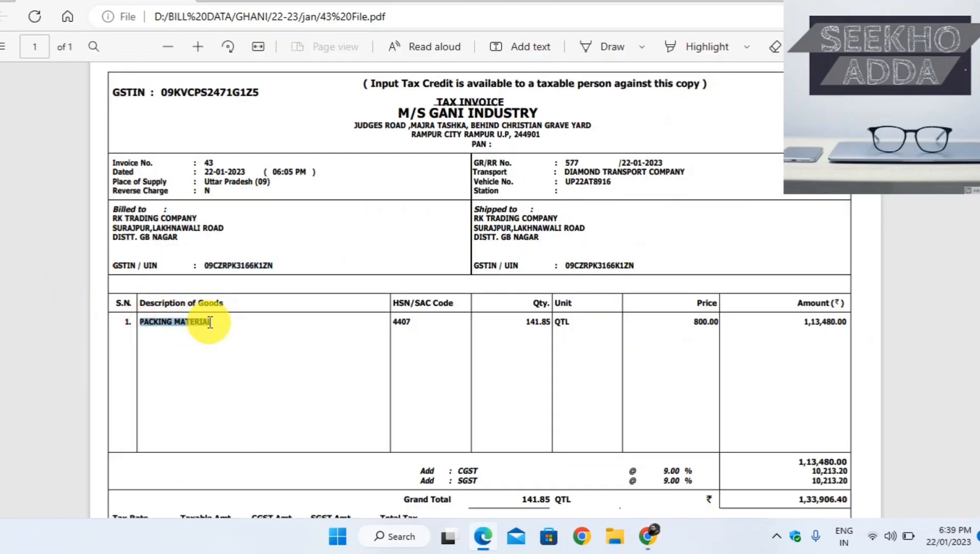
{"action": "key", "text": "ctrl+c"}
{"action": "key", "text": "alt+Tab"}
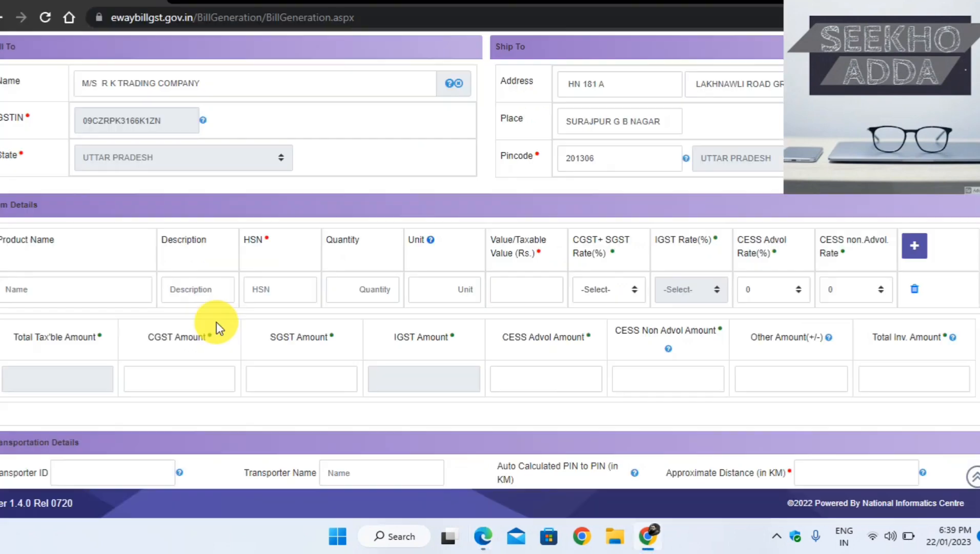
{"action": "key", "text": "ctrl+v"}
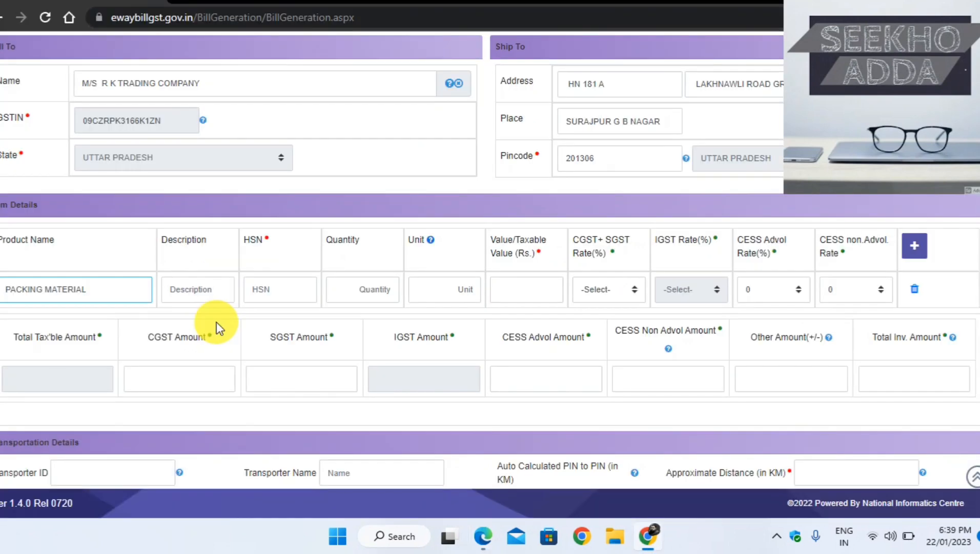
{"action": "key", "text": "Tab"}
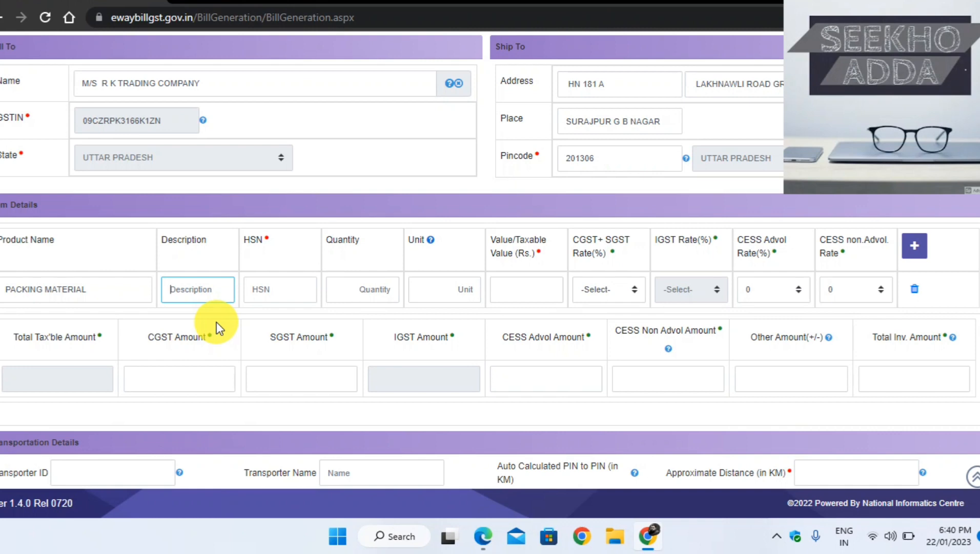
{"action": "key", "text": "ctrl+v"}
{"action": "key", "text": "Tab"}
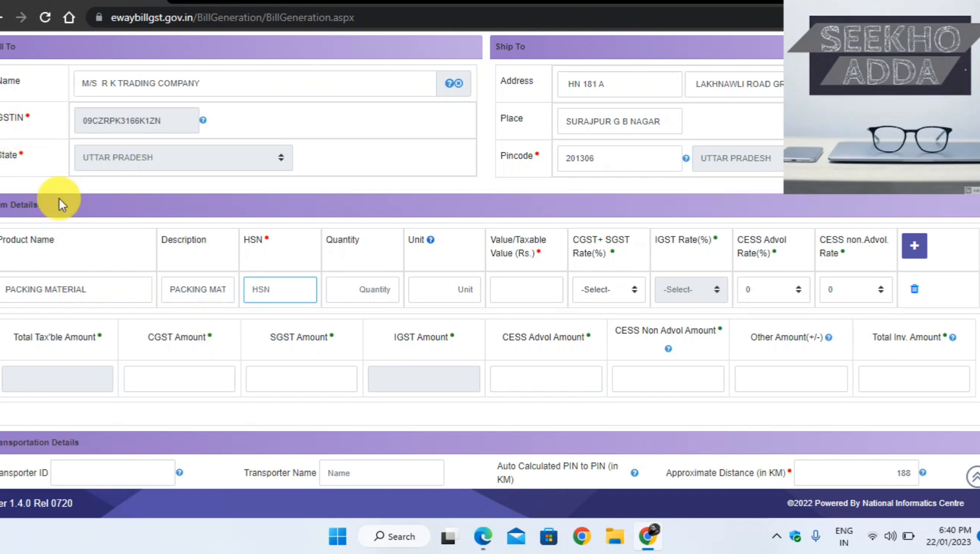
Enter HSN code 4407 and quantity 141.85 for the packing material item, as given on the invoice.
{"action": "key", "text": "alt+Tab"}
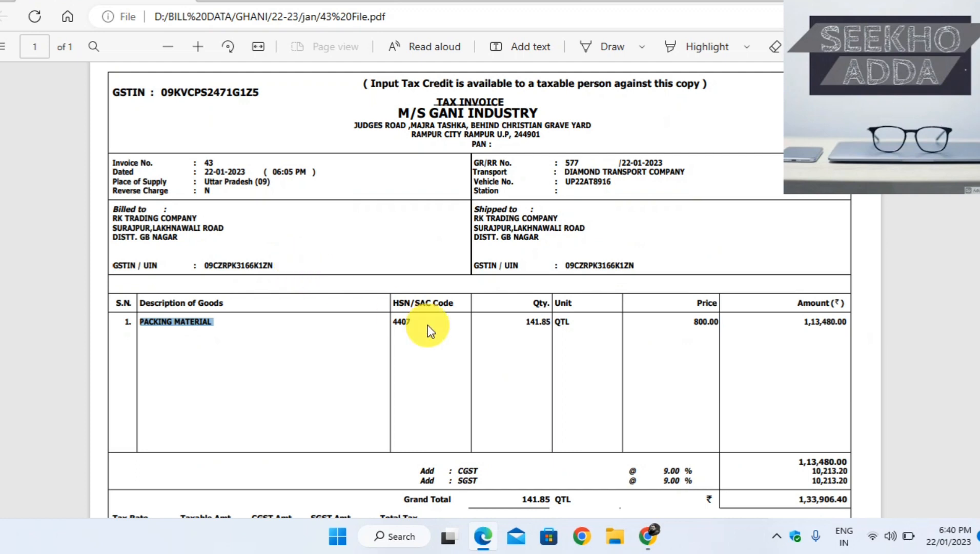
{"action": "key", "text": "alt+Tab"}
{"action": "type", "text": "4407"}
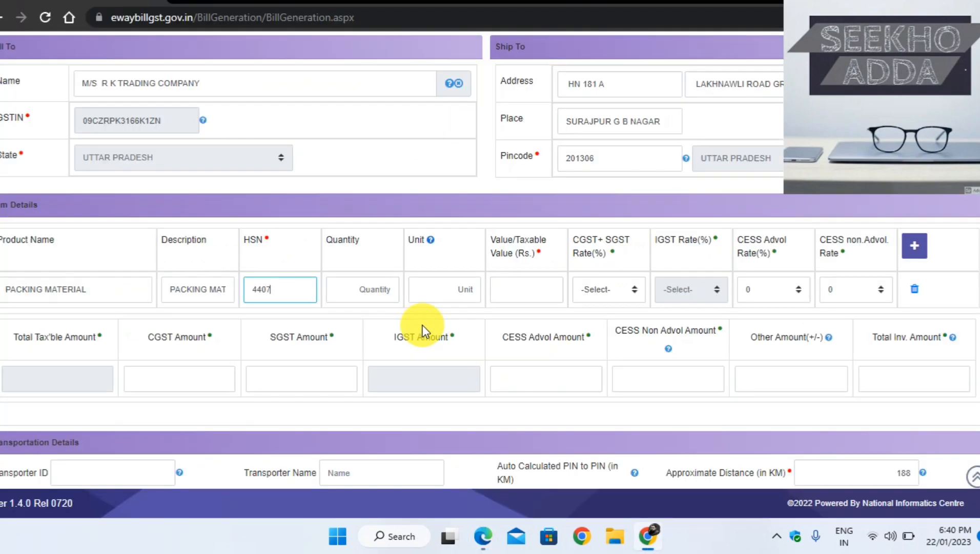
{"action": "key", "text": "Tab"}
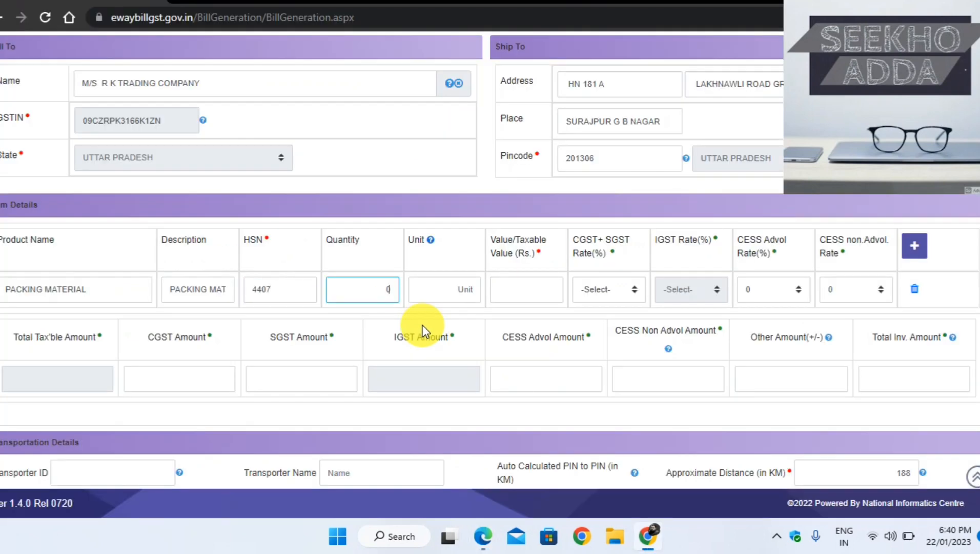
{"action": "key", "text": "alt+Tab"}
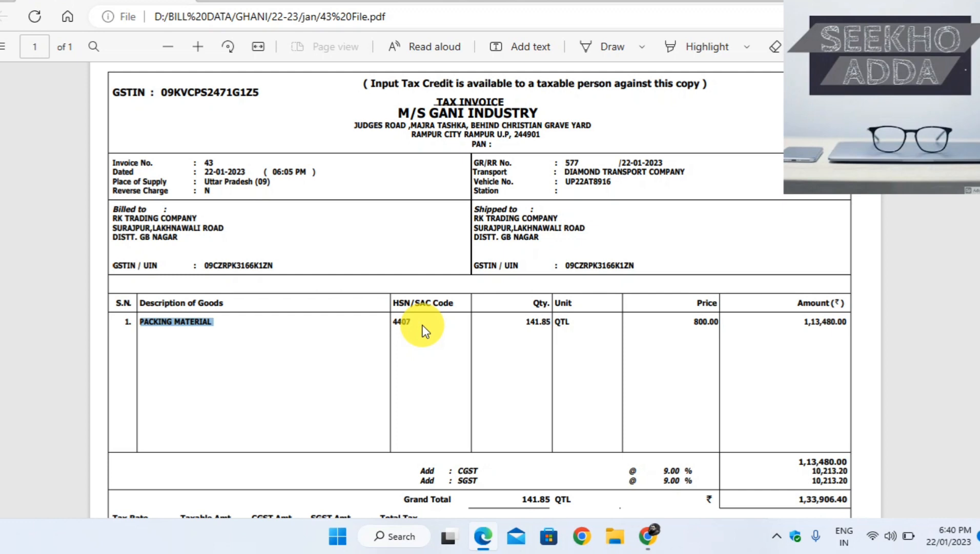
{"action": "key", "text": "alt+Tab"}
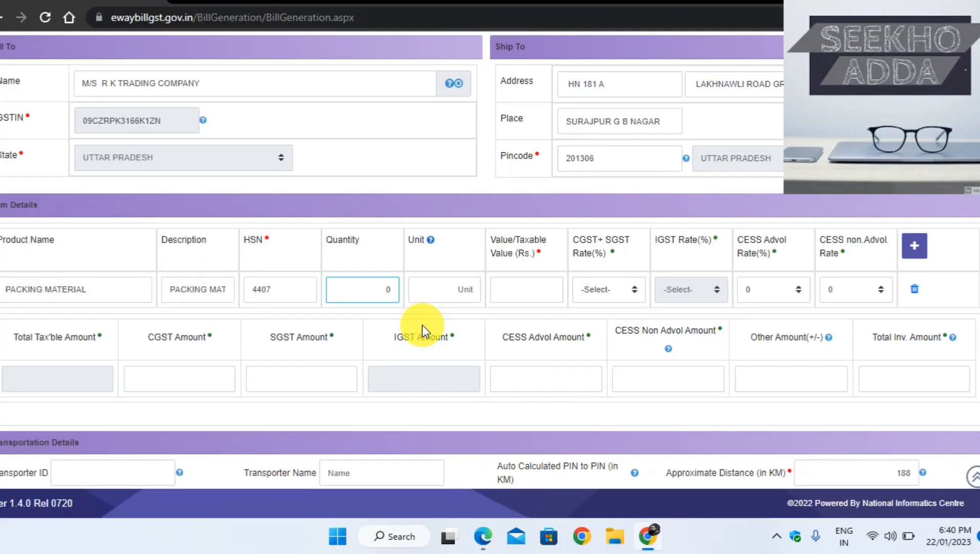
{"action": "type", "text": "141.85"}
{"action": "key", "text": "Delete"}
{"action": "key", "text": "Tab"}
Check the unit of the goods on the invoice and enter QTL as the item's unit.
{"action": "key", "text": "alt+Tab"}
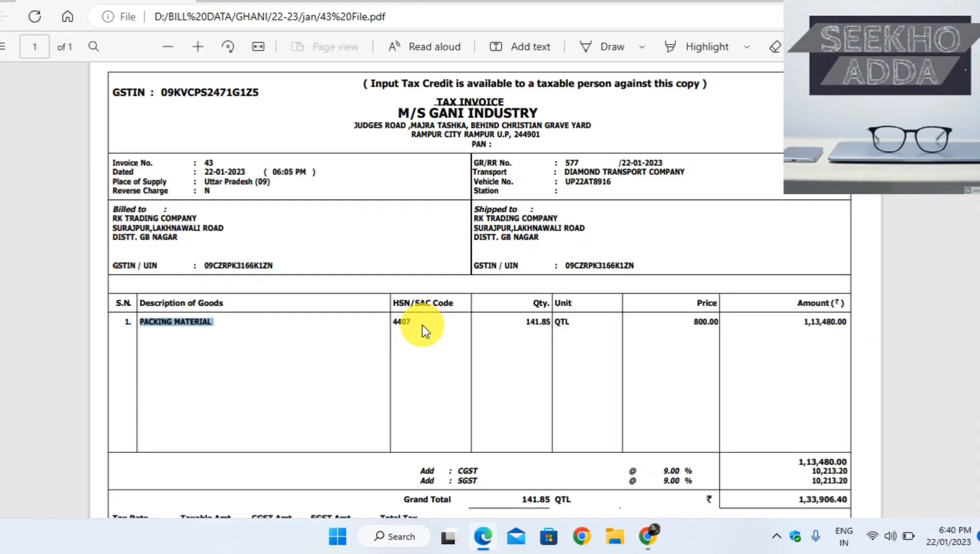
{"action": "key", "text": "alt+Tab"}
{"action": "key", "text": "alt+Tab"}
{"action": "key", "text": "alt+Tab"}
{"action": "type", "text": "QTL"}
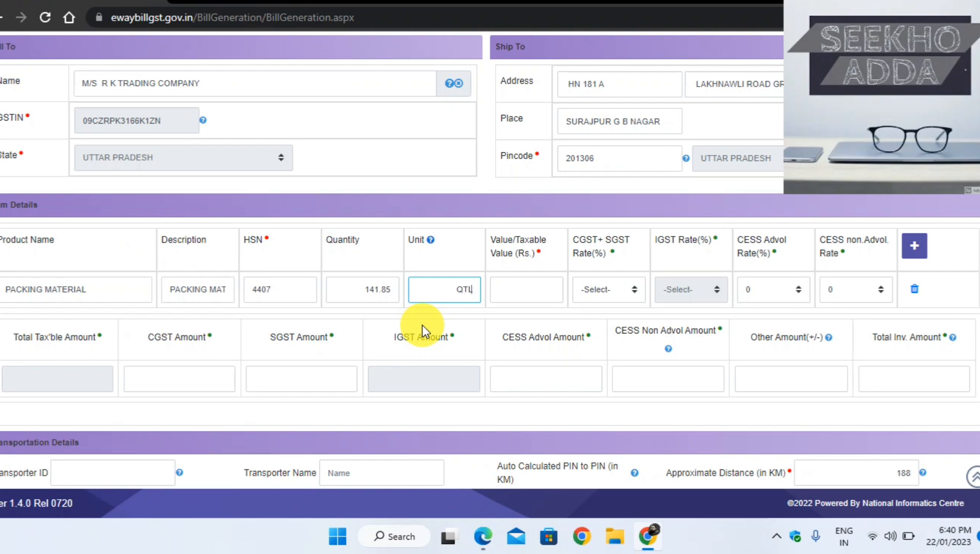
{"action": "key", "text": "Tab"}
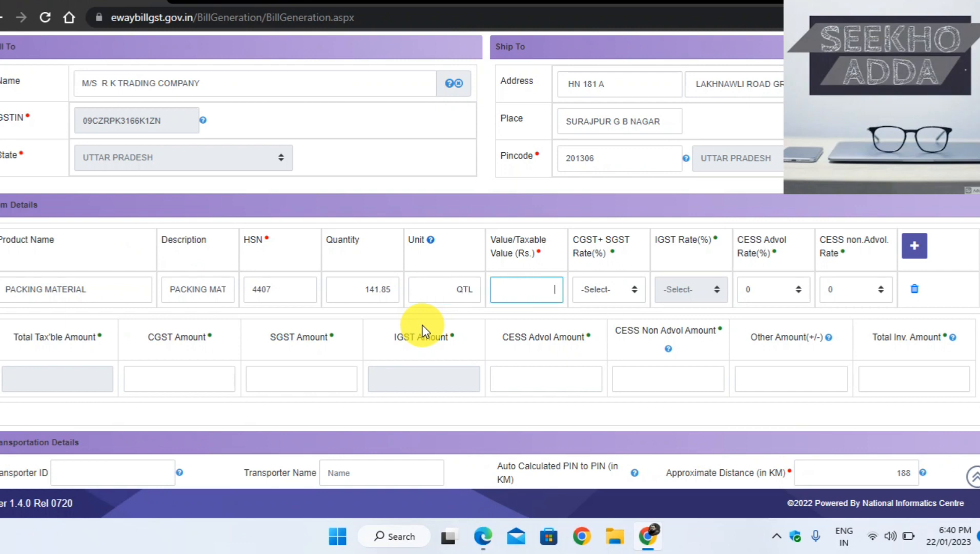
Consult the reference list of unit quantity codes and try CFT as the item's unit.
{"action": "mouse_move", "coordinate": [431, 242]}
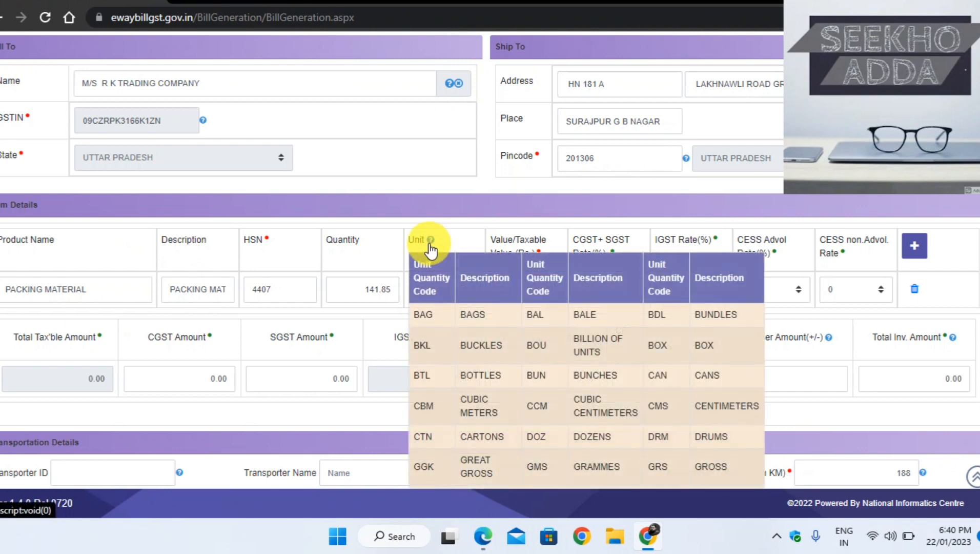
{"action": "scroll", "coordinate": [512, 221], "scroll_direction": "down", "scroll_amount": 1}
{"action": "scroll", "coordinate": [490, 256], "scroll_direction": "down", "scroll_amount": 2}
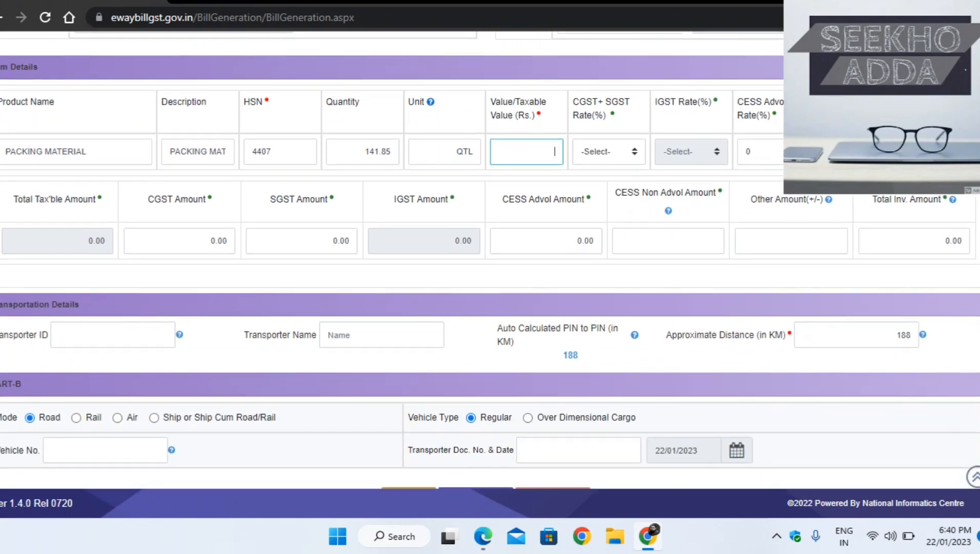
{"action": "mouse_move", "coordinate": [429, 72]}
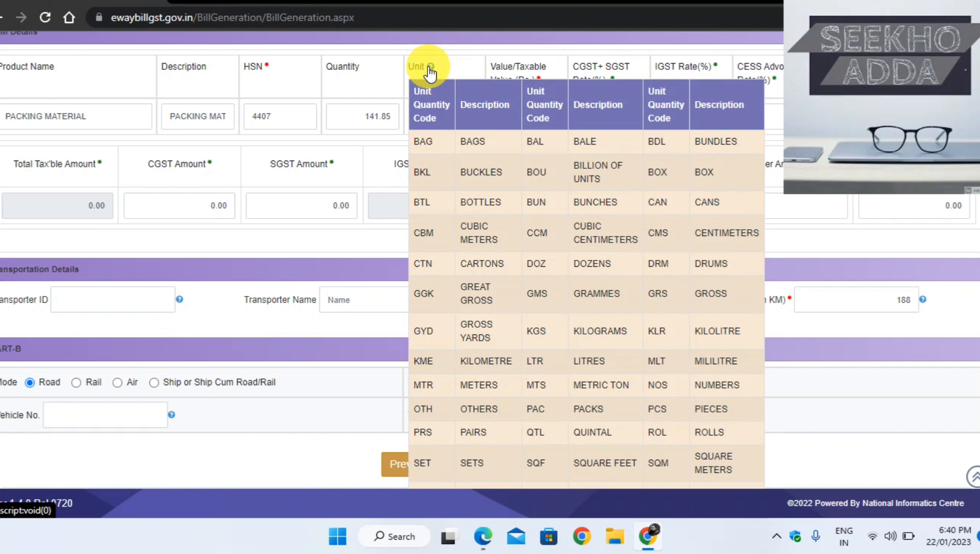
{"action": "left_click", "coordinate": [468, 119]}
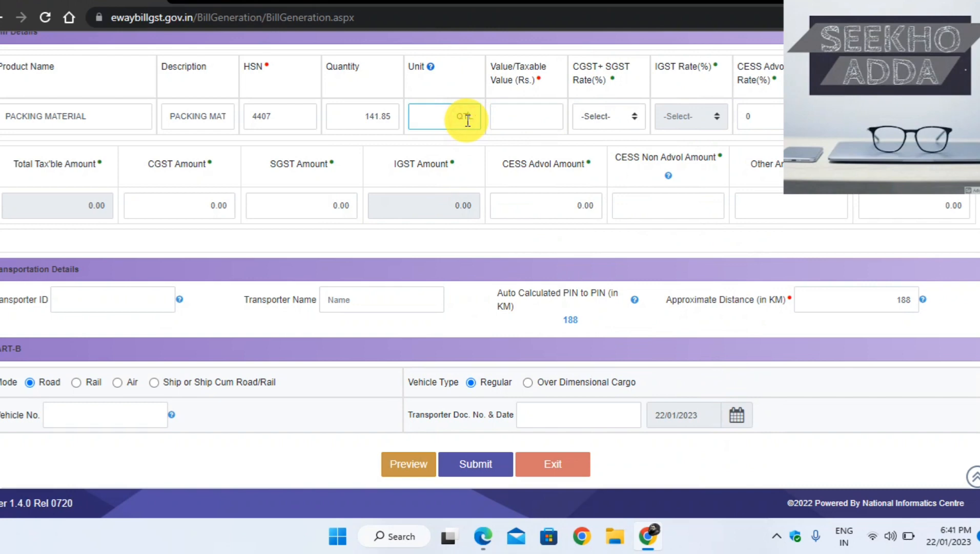
{"action": "double_click", "coordinate": [468, 119]}
{"action": "type", "text": "CFT"}
{"action": "key", "text": "Tab"}
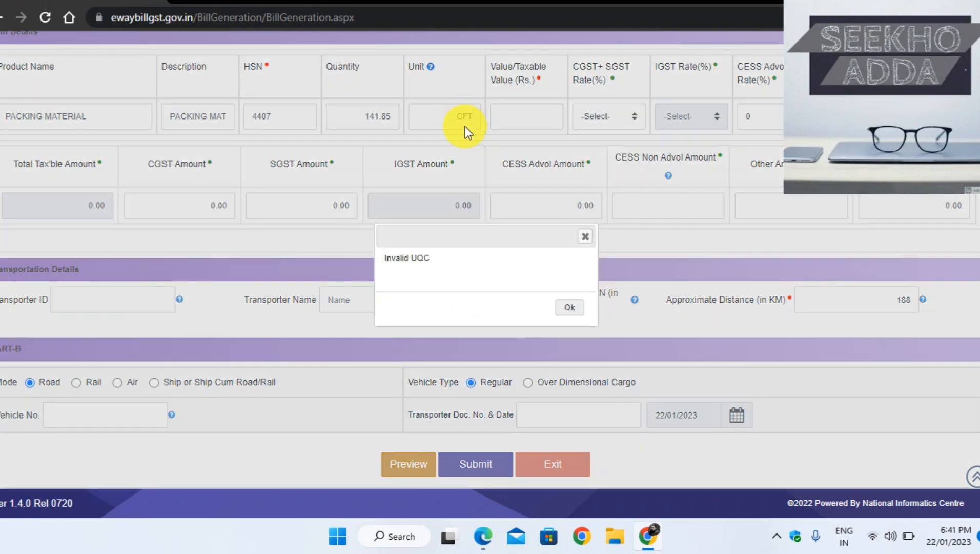
{"action": "left_click", "coordinate": [578, 310]}
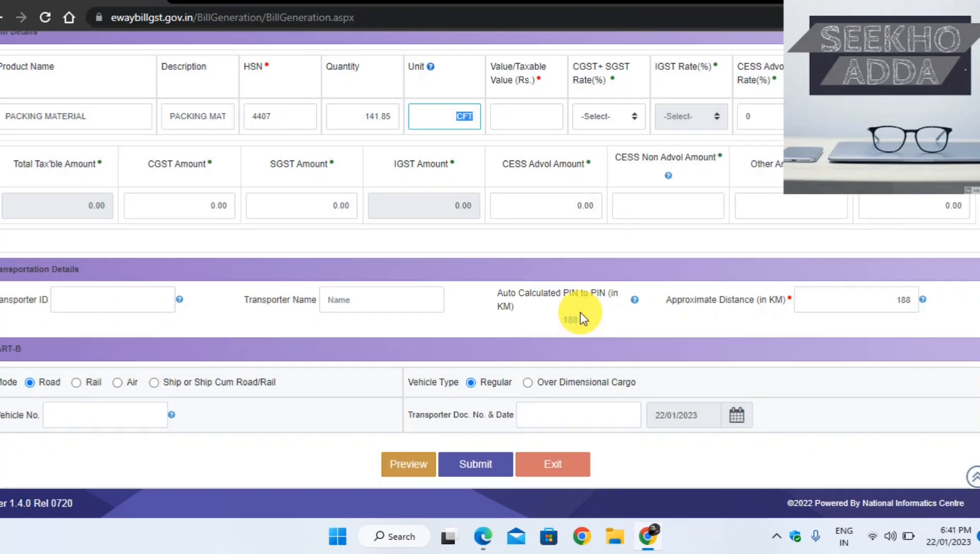
Try OTH as the item's unit and set the unit back to QTL.
{"action": "type", "text": "O"}
{"action": "key", "text": "BackSpace"}
{"action": "type", "text": "OTH"}
{"action": "key", "text": "Tab"}
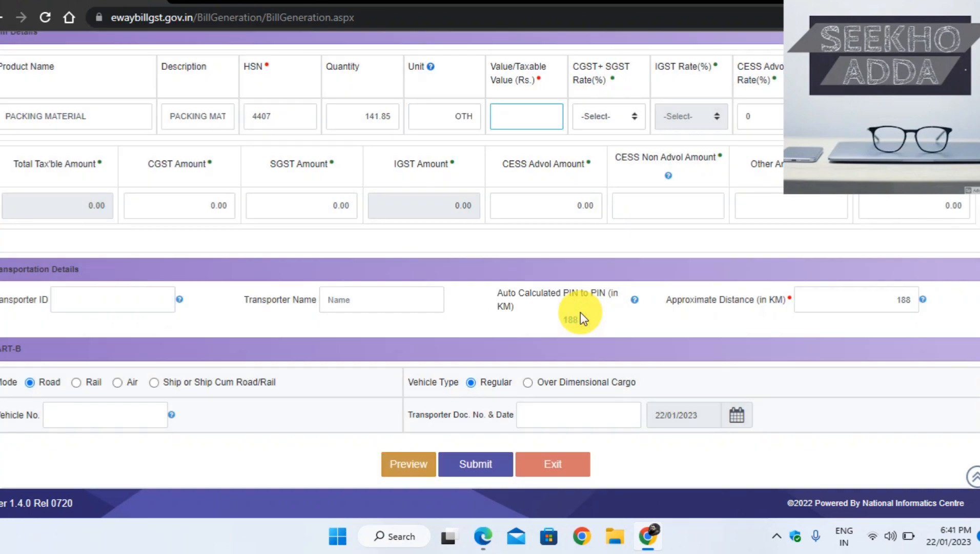
{"action": "key", "text": "shift+Tab"}
{"action": "type", "text": "QTL"}
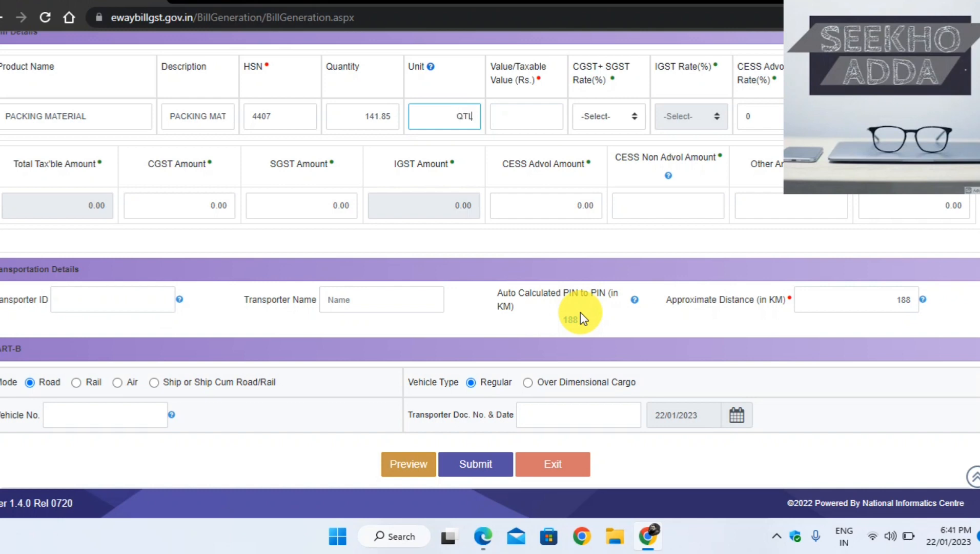
Look up the goods amount on the invoice and enter 113480 as the item's taxable value.
{"action": "key", "text": "Tab"}
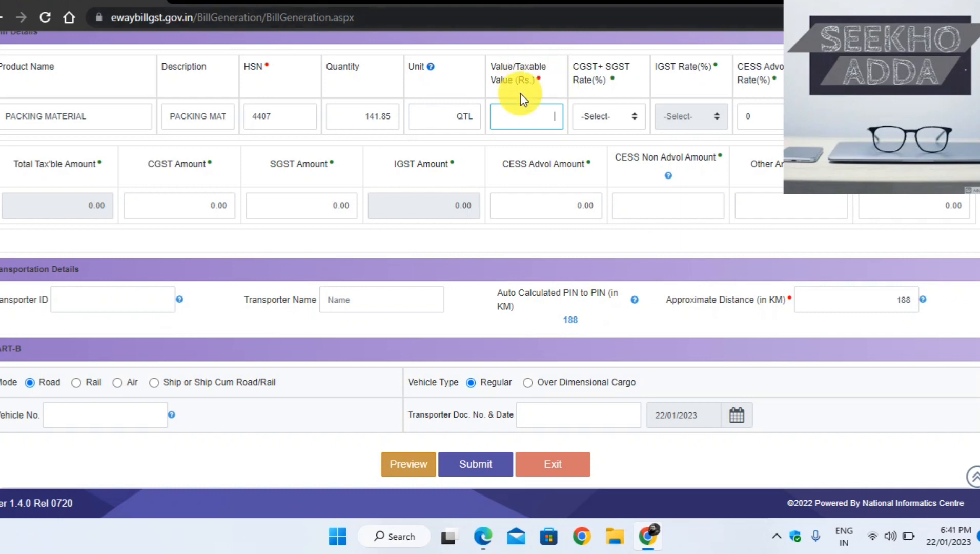
{"action": "key", "text": "alt+Tab"}
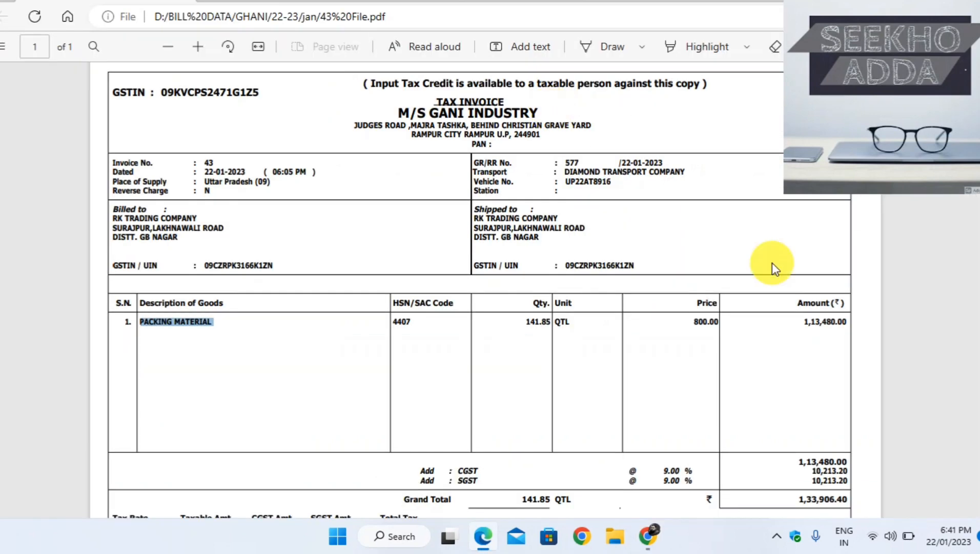
{"action": "scroll", "coordinate": [480, 290], "scroll_direction": "down", "scroll_amount": 1}
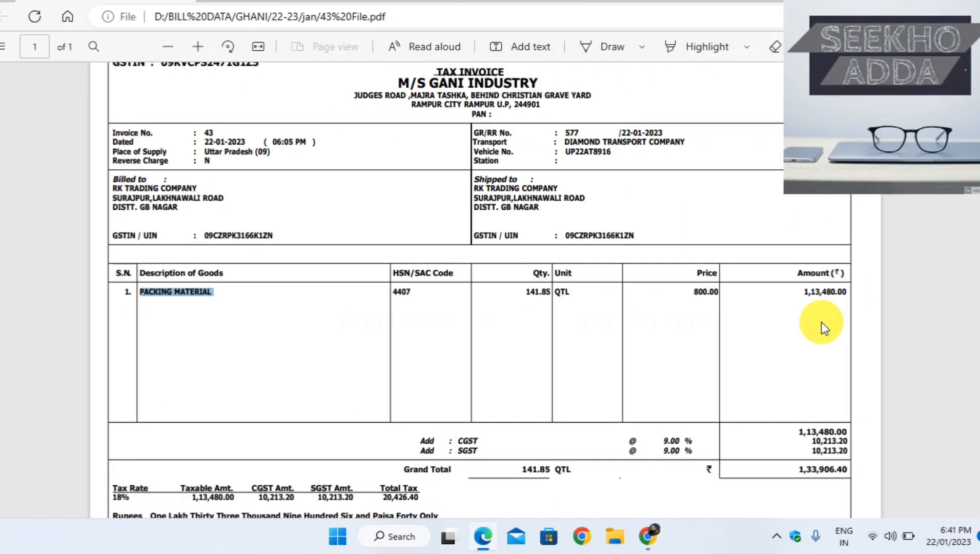
{"action": "key", "text": "alt+Tab"}
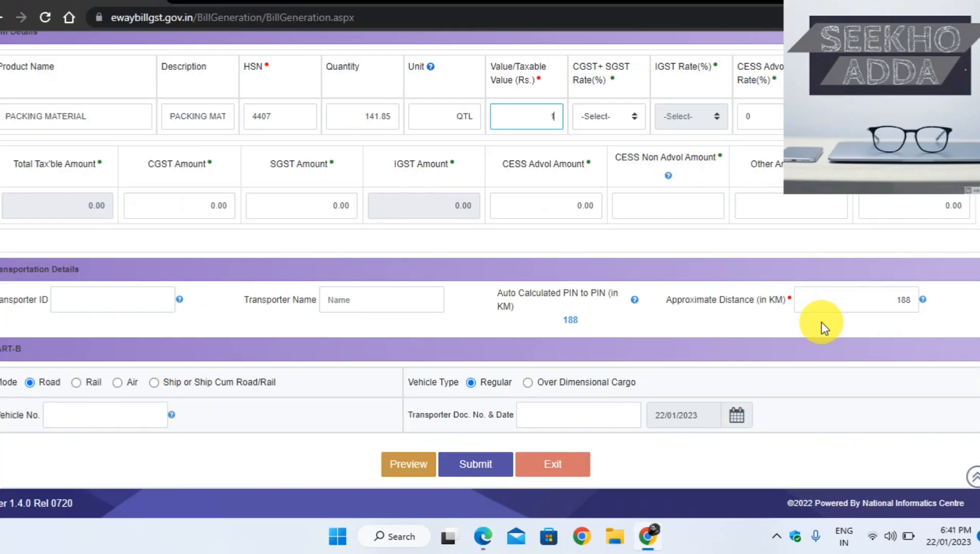
{"action": "type", "text": "13480"}
{"action": "key", "text": "Tab"}
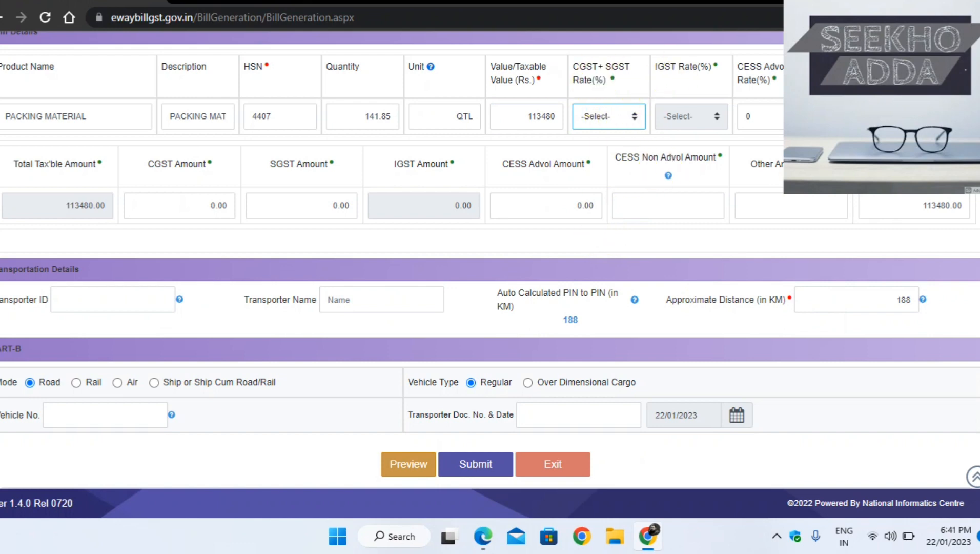
Set the packing material item's CGST+SGST rate to 9 + 9.
{"action": "scroll", "coordinate": [490, 261], "scroll_direction": "up", "scroll_amount": 7}
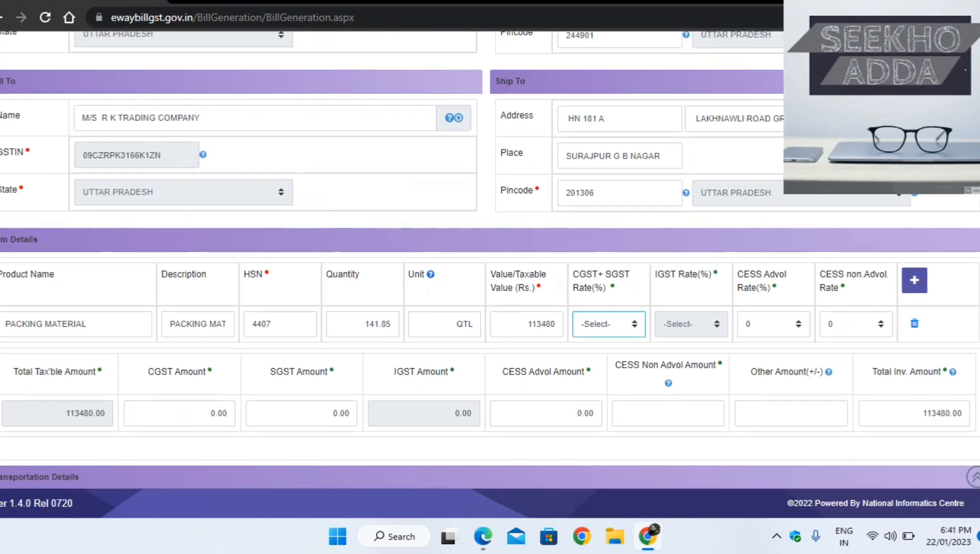
{"action": "scroll", "coordinate": [490, 261], "scroll_direction": "up", "scroll_amount": 1}
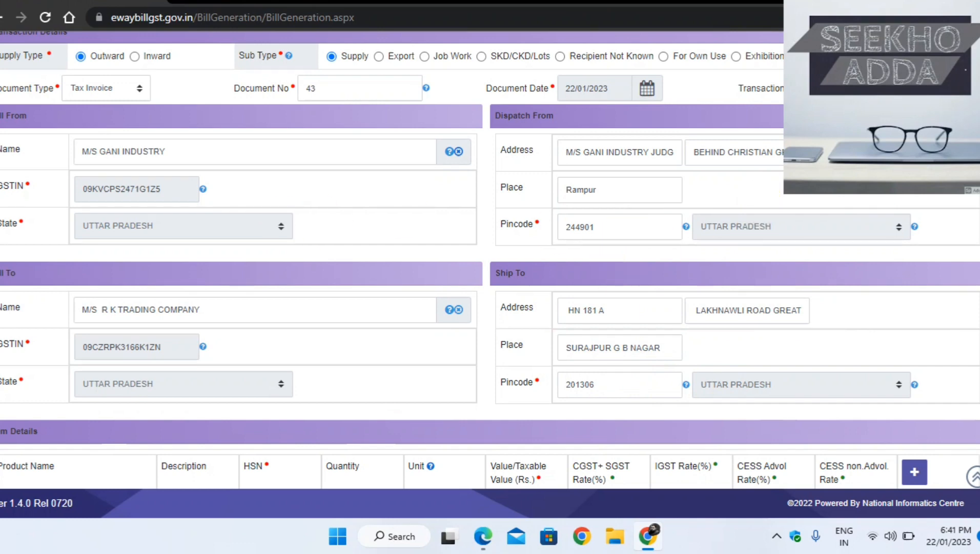
{"action": "scroll", "coordinate": [389, 256], "scroll_direction": "down", "scroll_amount": 2}
{"action": "scroll", "coordinate": [490, 256], "scroll_direction": "down", "scroll_amount": 2}
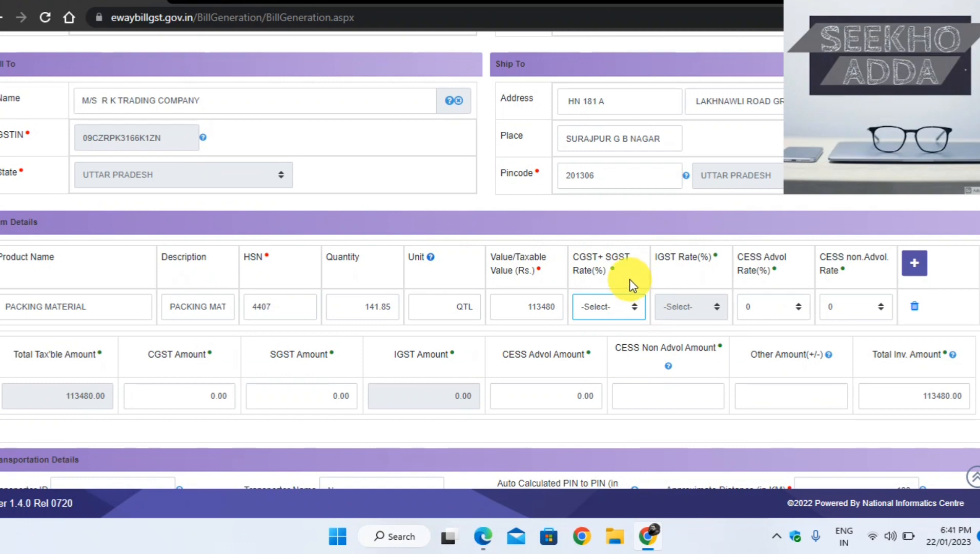
{"action": "left_click", "coordinate": [636, 307]}
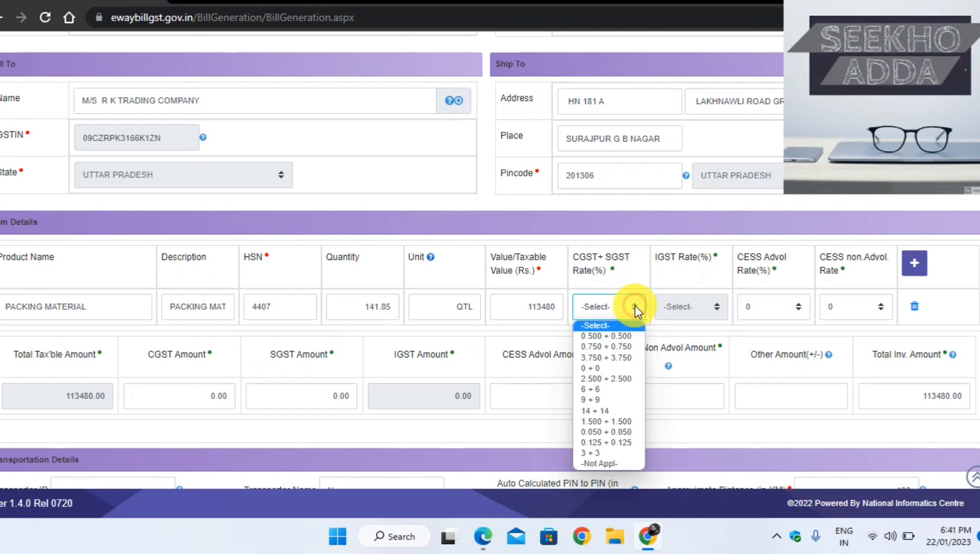
{"action": "left_click", "coordinate": [611, 399]}
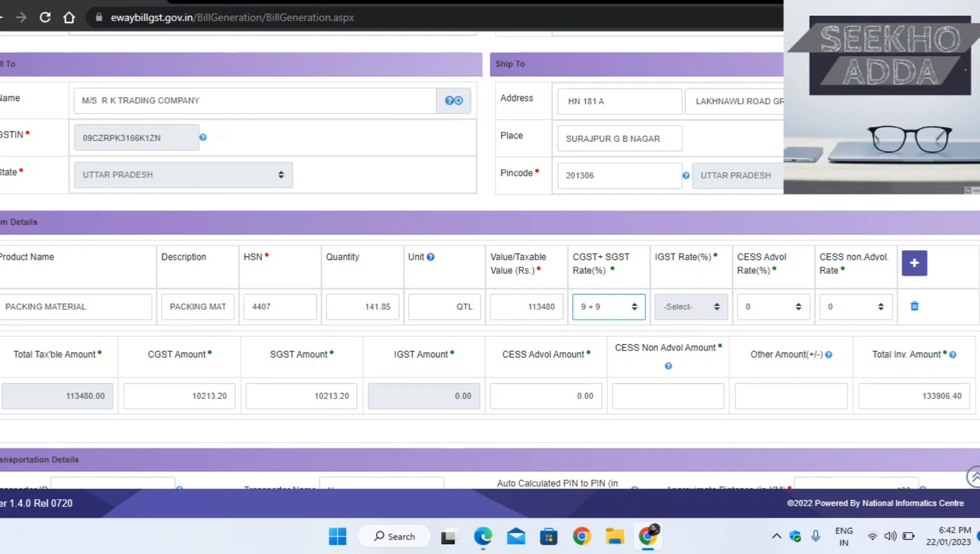
Compare the form's tax amounts and total invoice amount with the grand total on the invoice.
{"action": "scroll", "coordinate": [691, 306], "scroll_direction": "down", "scroll_amount": 2}
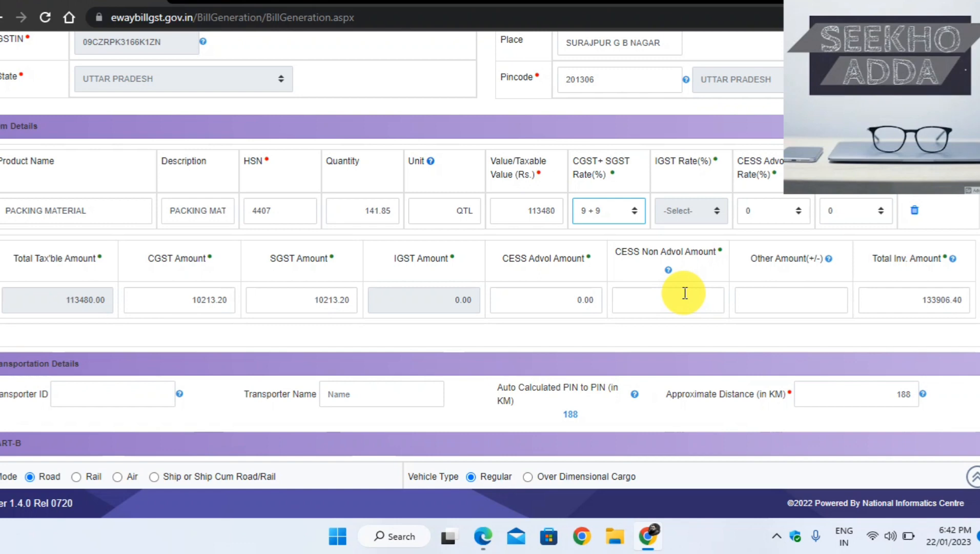
{"action": "key", "text": "alt+Tab"}
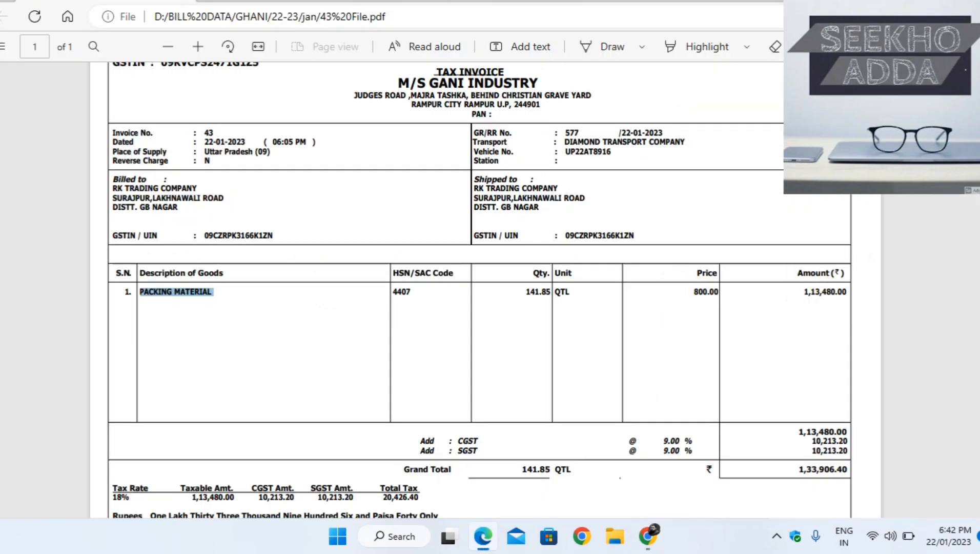
{"action": "scroll", "coordinate": [480, 287], "scroll_direction": "down", "scroll_amount": 2}
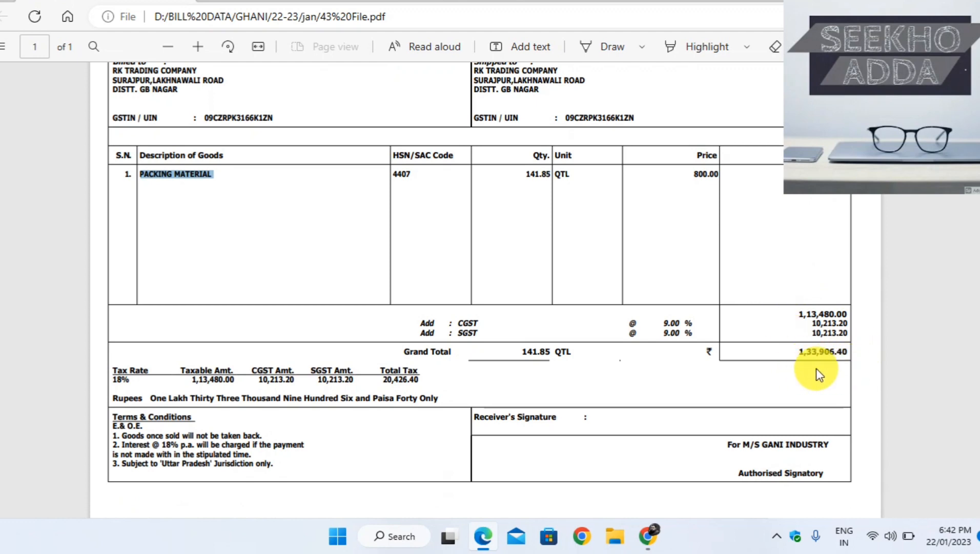
{"action": "key", "text": "alt+Tab"}
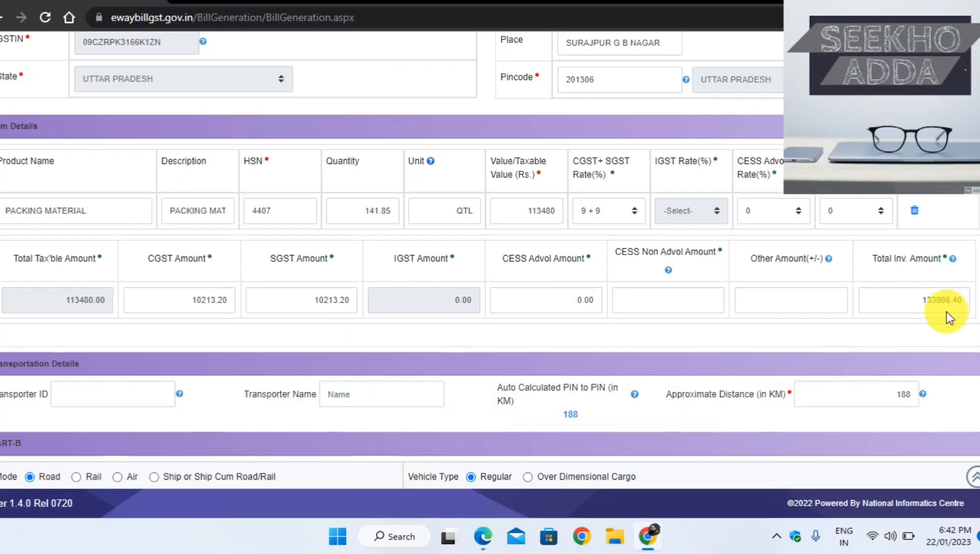
{"action": "key", "text": "alt+Tab"}
{"action": "key", "text": "alt+Tab"}
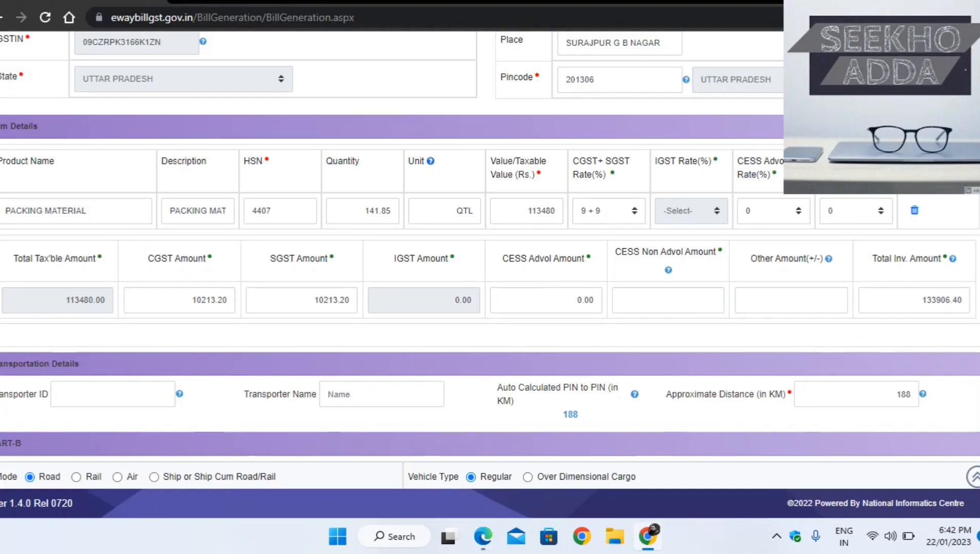
Copy the transport name DIAMOND TRANSPORT COMPANY from the invoice into the transporter name of the transportation details.
{"action": "scroll", "coordinate": [490, 260], "scroll_direction": "down", "scroll_amount": 3}
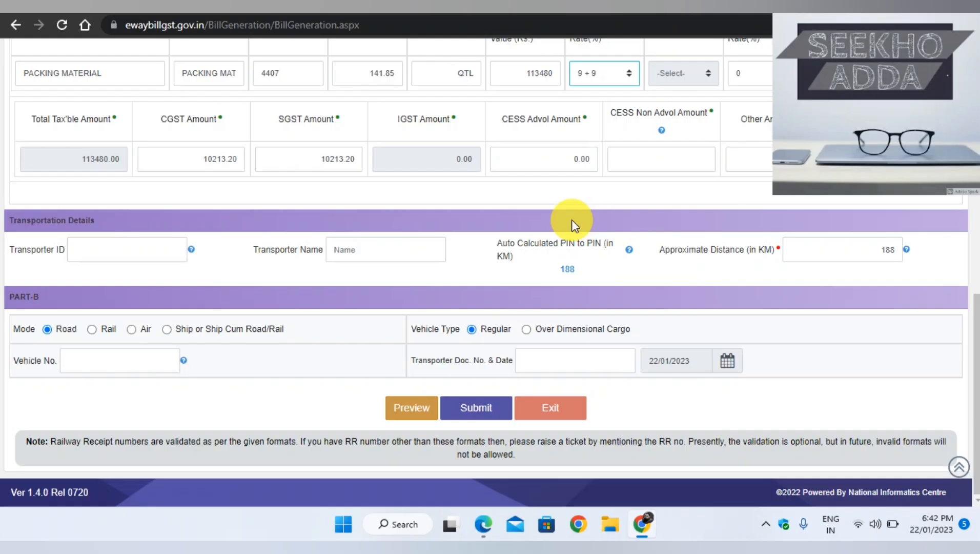
{"action": "left_click", "coordinate": [103, 250]}
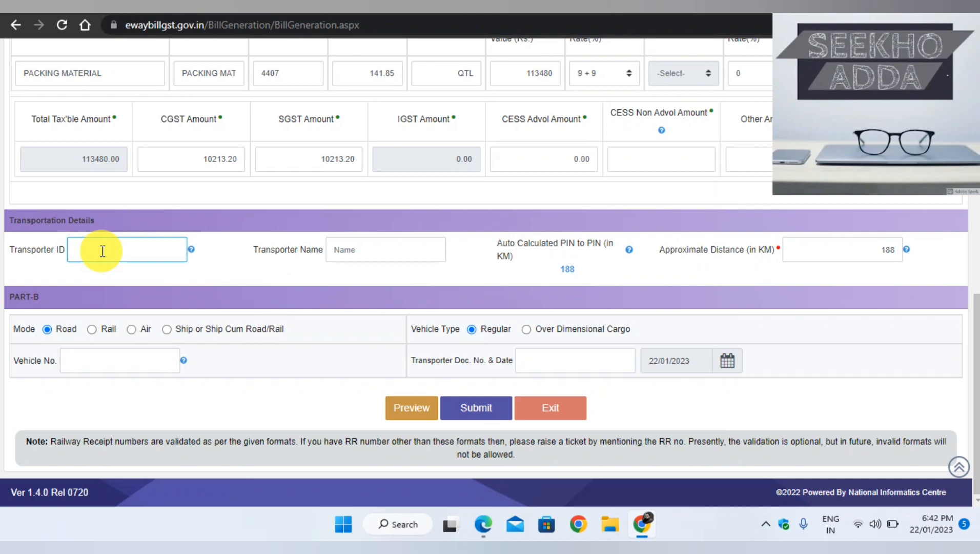
{"action": "left_click", "coordinate": [113, 361]}
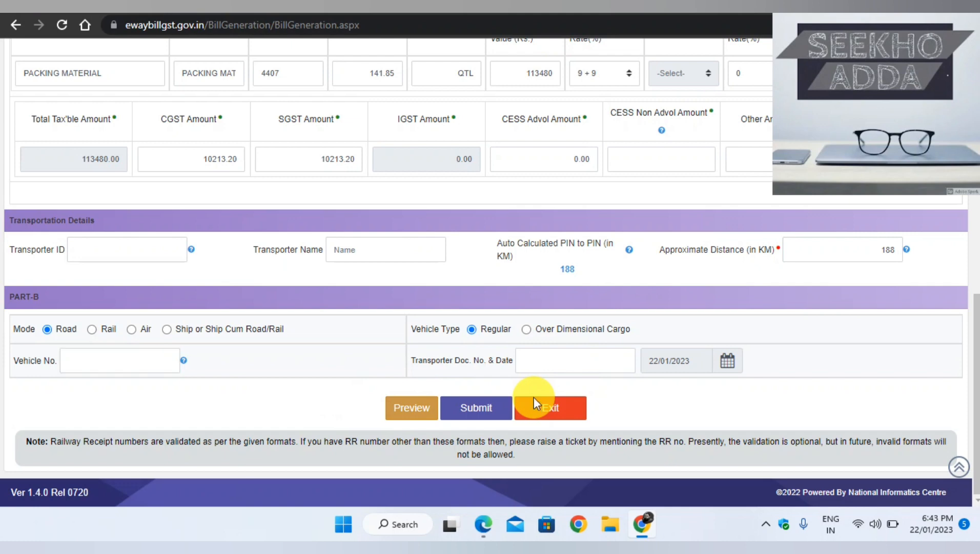
{"action": "key", "text": "alt+Tab"}
{"action": "scroll", "coordinate": [635, 360], "scroll_direction": "up", "scroll_amount": 3}
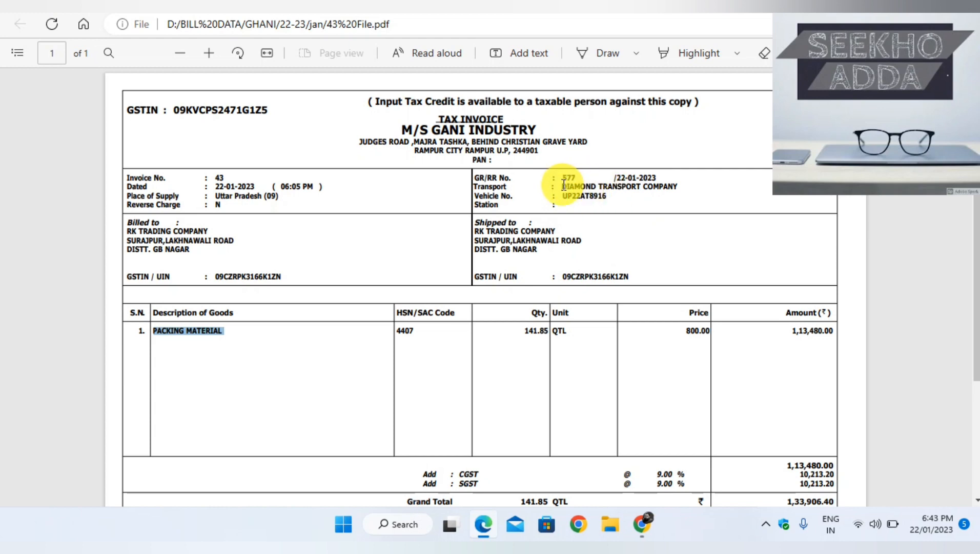
{"action": "left_click_drag", "start_coordinate": [561, 187], "coordinate": [684, 190]}
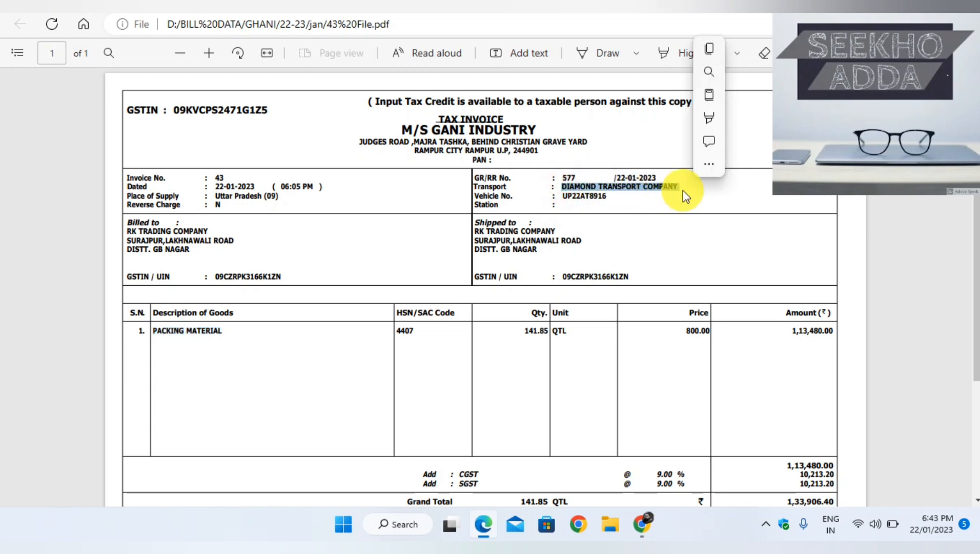
{"action": "key", "text": "ctrl+c"}
{"action": "key", "text": "alt+Tab"}
{"action": "left_click", "coordinate": [394, 250]}
{"action": "key", "text": "ctrl+v"}
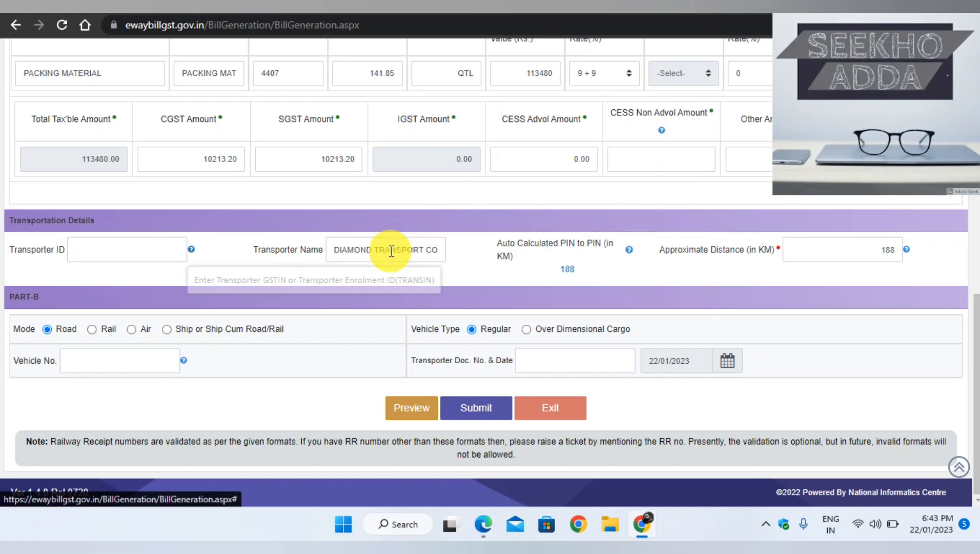
{"action": "key", "text": "shift+Tab"}
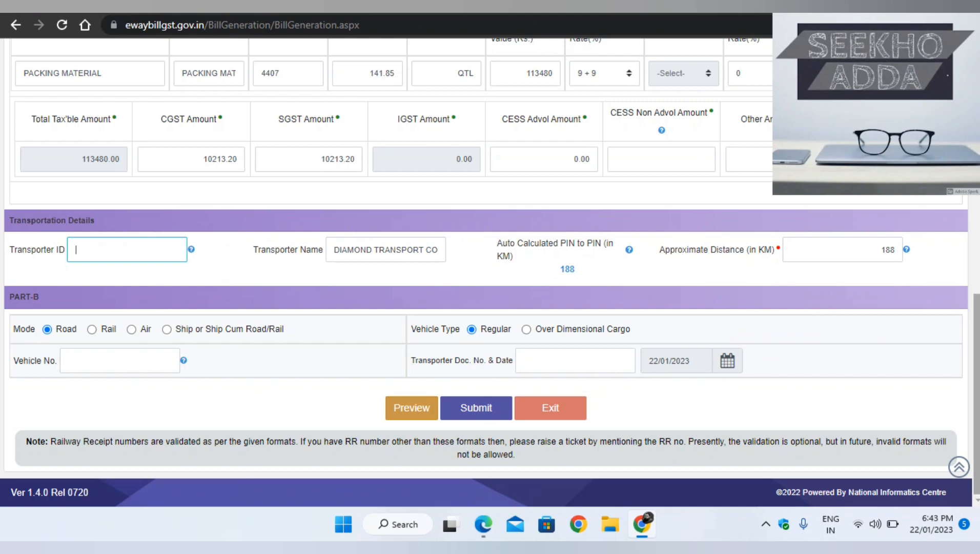
{"action": "scroll", "coordinate": [427, 255], "scroll_direction": "up", "scroll_amount": 3}
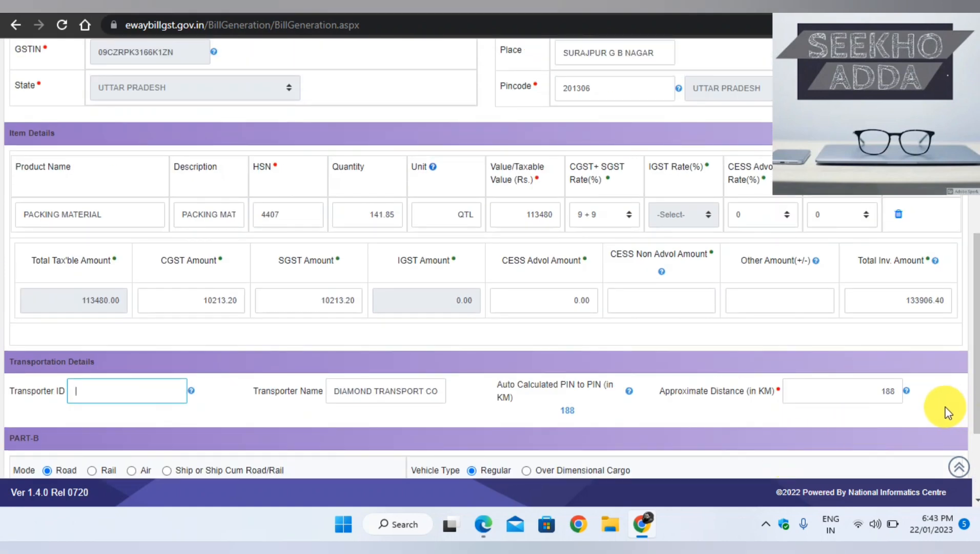
{"action": "scroll", "coordinate": [940, 313], "scroll_direction": "up", "scroll_amount": 5}
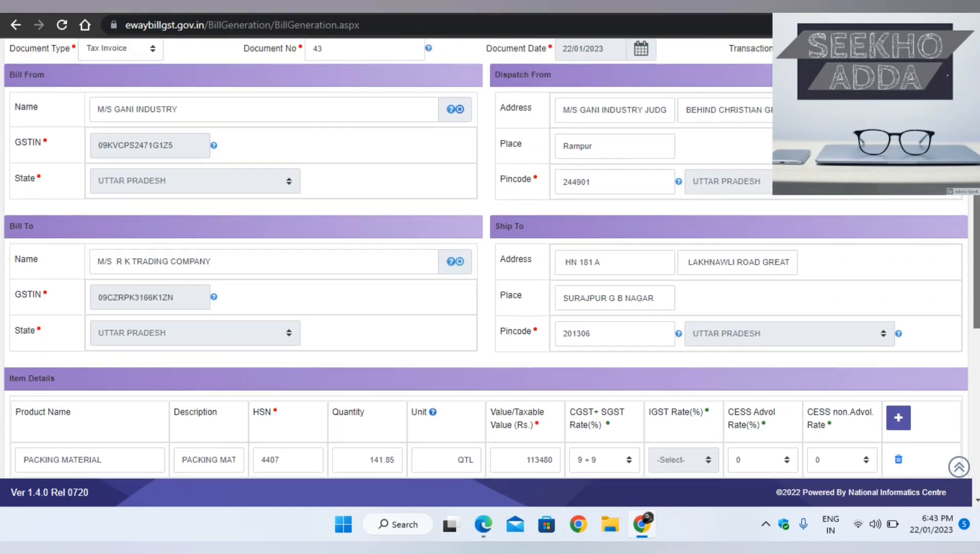
{"action": "scroll", "coordinate": [863, 320], "scroll_direction": "down", "scroll_amount": 7}
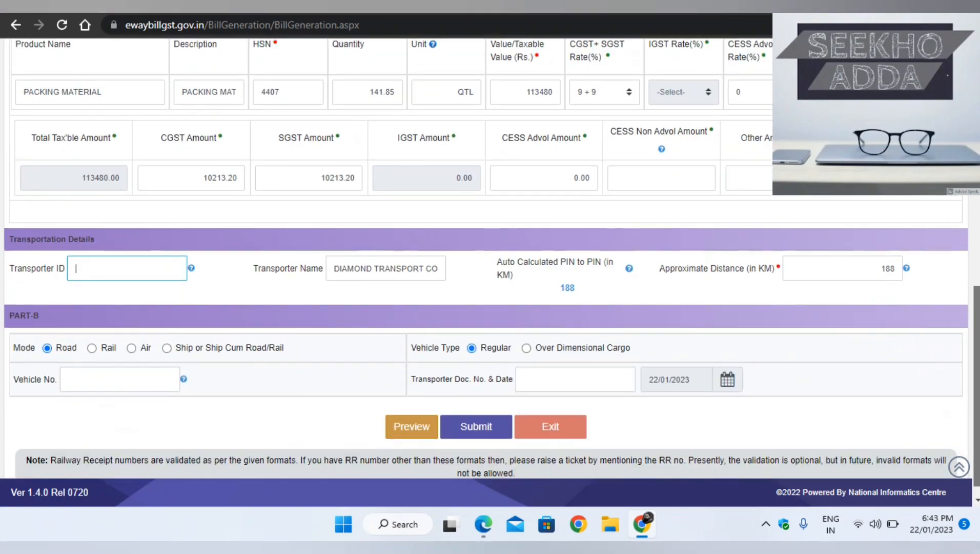
{"action": "scroll", "coordinate": [863, 320], "scroll_direction": "down", "scroll_amount": 1}
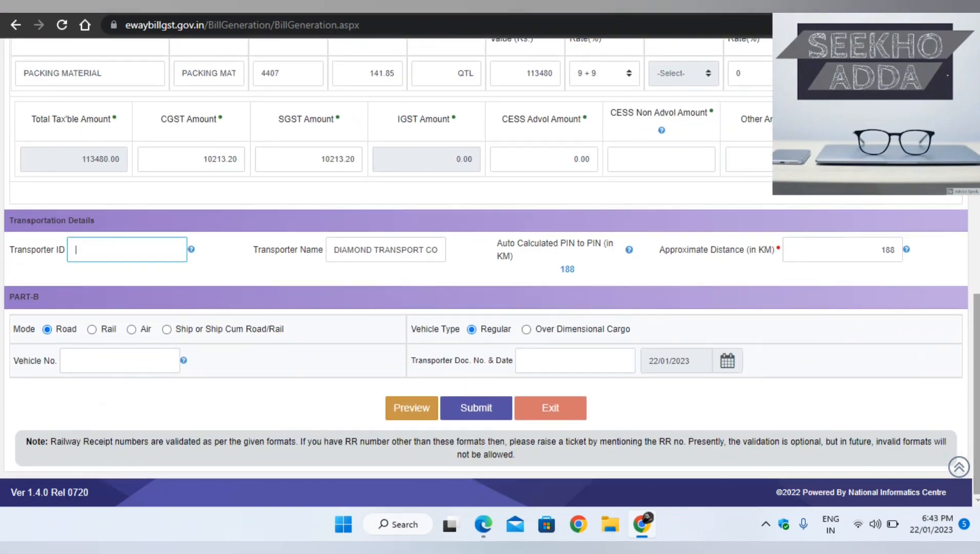
Copy the vehicle number from the invoice into the vehicle number of Part-B.
{"action": "left_click", "coordinate": [102, 362]}
{"action": "key", "text": "alt+Tab"}
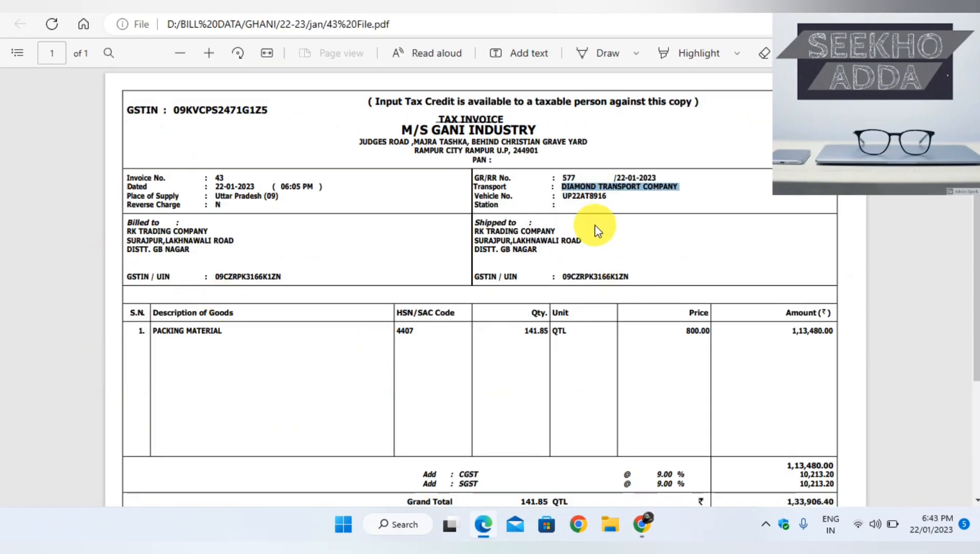
{"action": "double_click", "coordinate": [579, 197]}
{"action": "key", "text": "ctrl+c"}
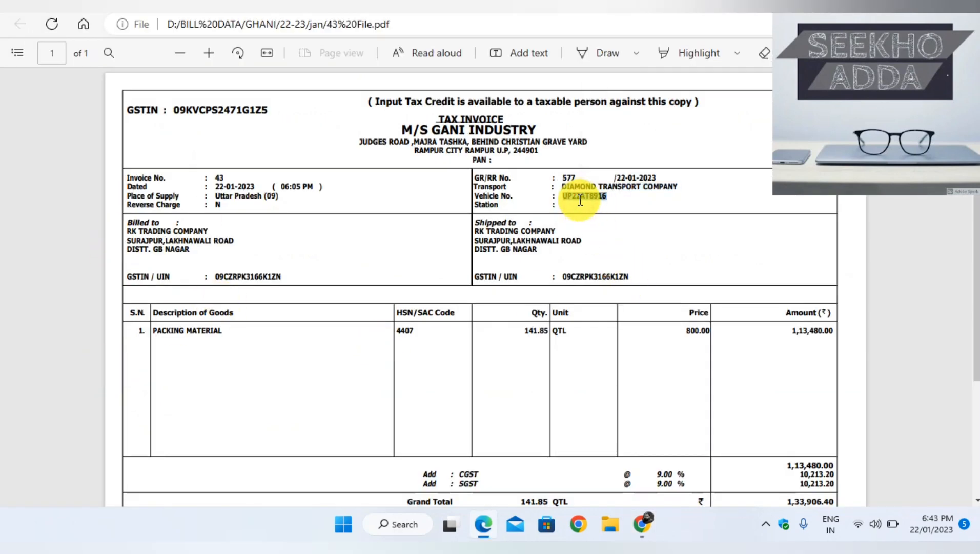
{"action": "key", "text": "alt+Tab"}
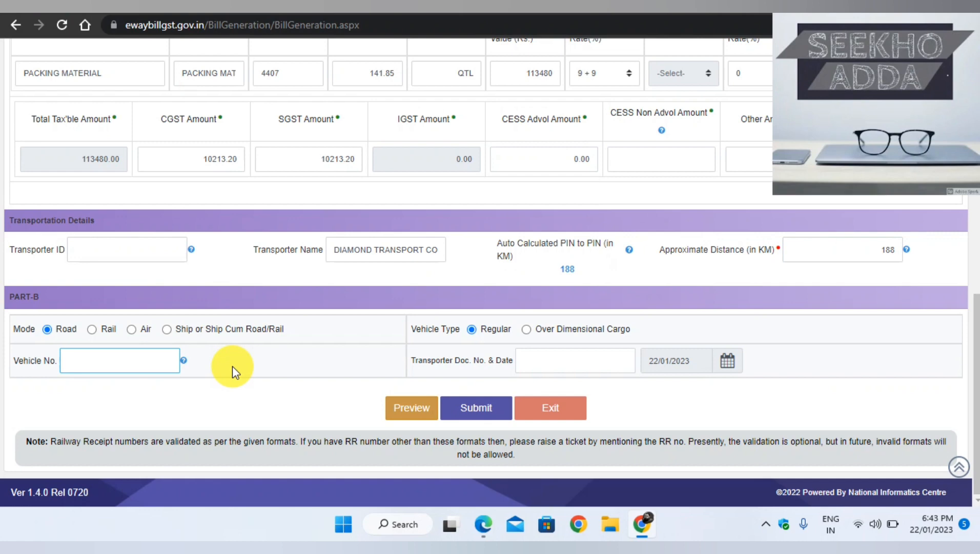
{"action": "key", "text": "ctrl+v"}
{"action": "key", "text": "Tab"}
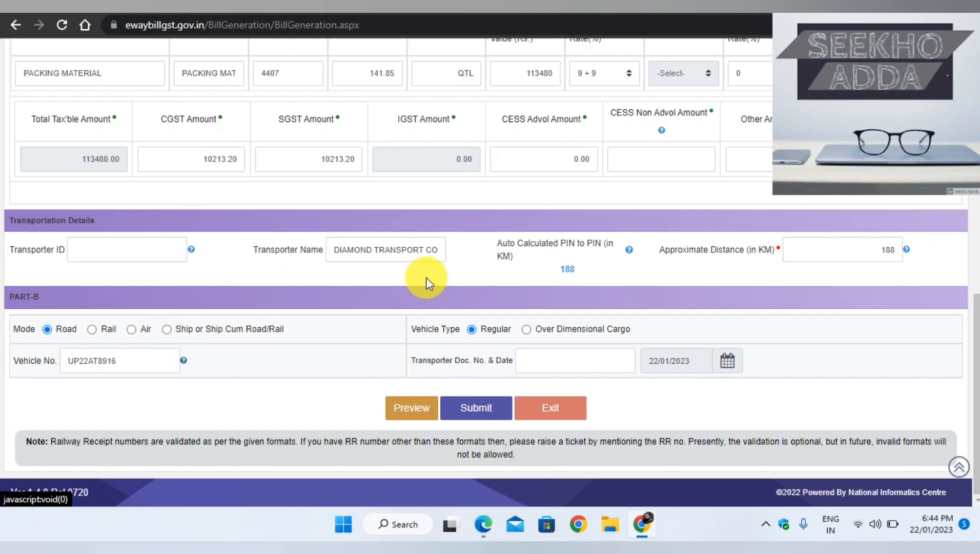
Check the GR/RR number on the invoice and enter 577 as the transporter document number.
{"action": "left_click", "coordinate": [571, 359]}
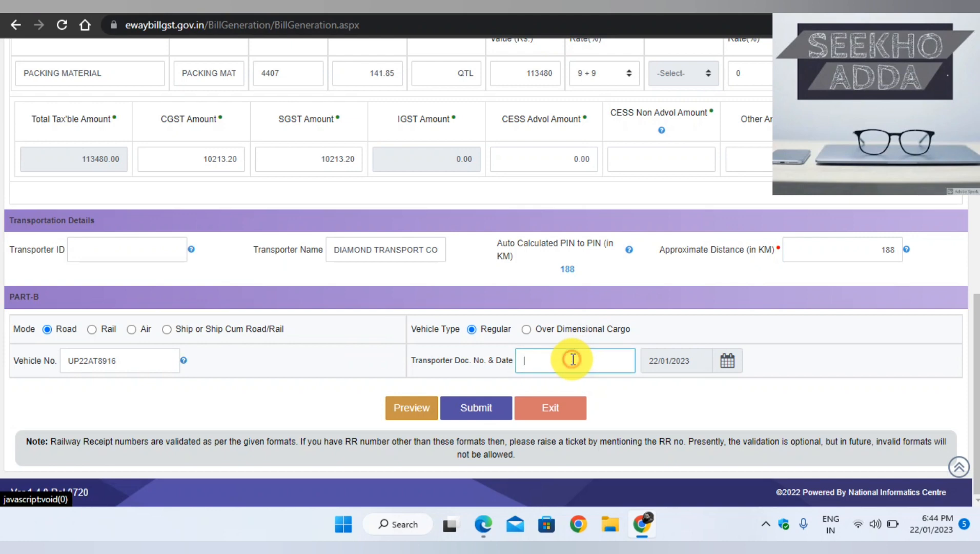
{"action": "key", "text": "alt+Tab"}
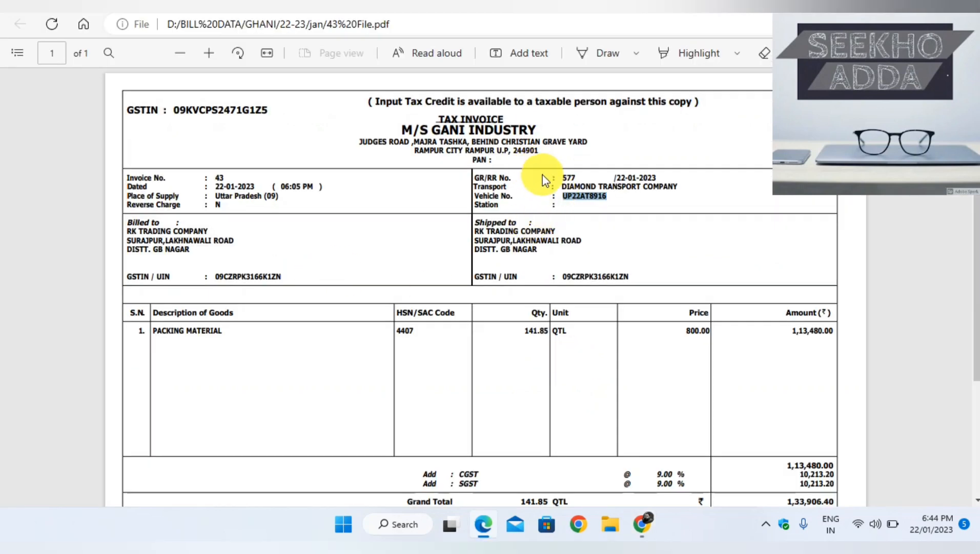
{"action": "key", "text": "alt+Tab"}
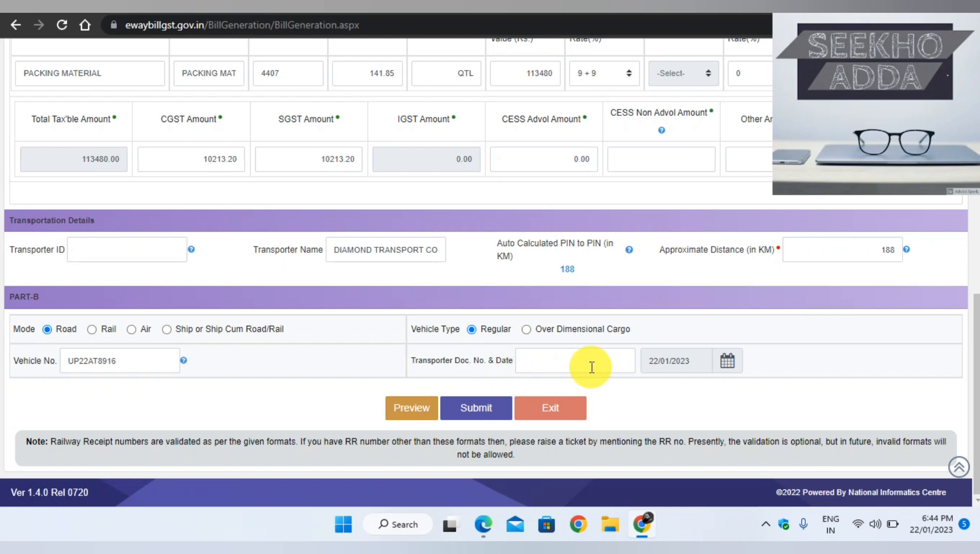
{"action": "key", "text": "alt+Tab"}
{"action": "key", "text": "alt+Tab"}
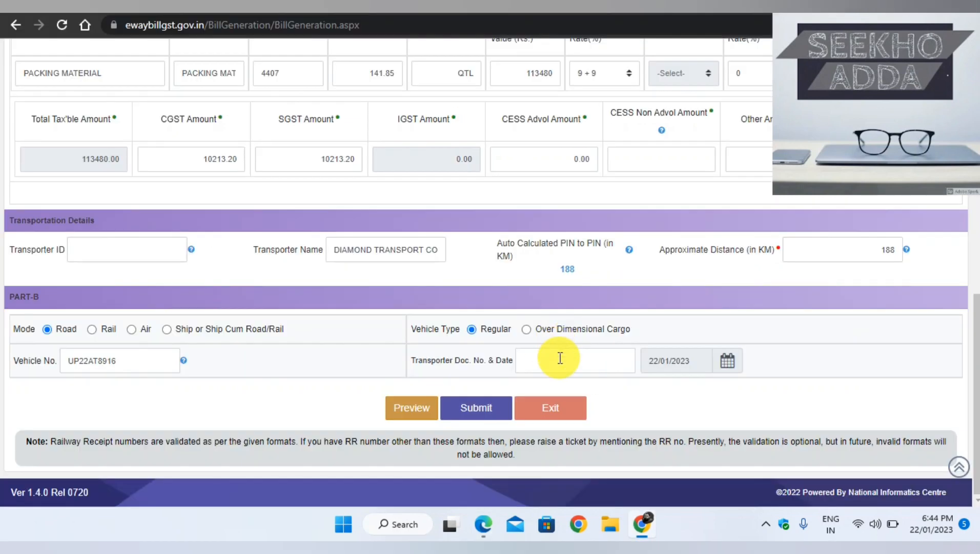
{"action": "left_click", "coordinate": [560, 358]}
{"action": "type", "text": "577"}
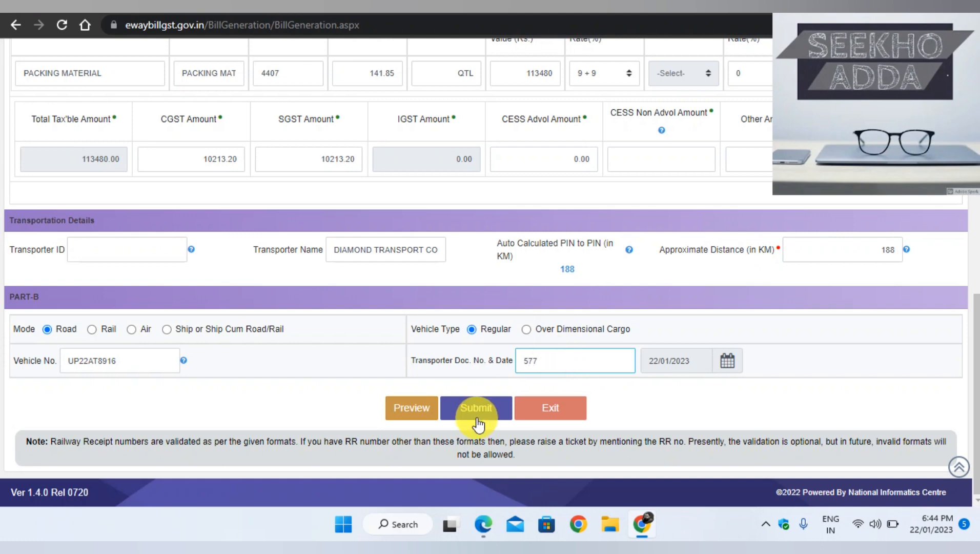
Preview the e-Way Bill despite the unfilled GSTR1 fields, review its transaction, item and transporter details, and return to the form.
{"action": "left_click_drag", "start_coordinate": [977, 358], "coordinate": [977, 276]}
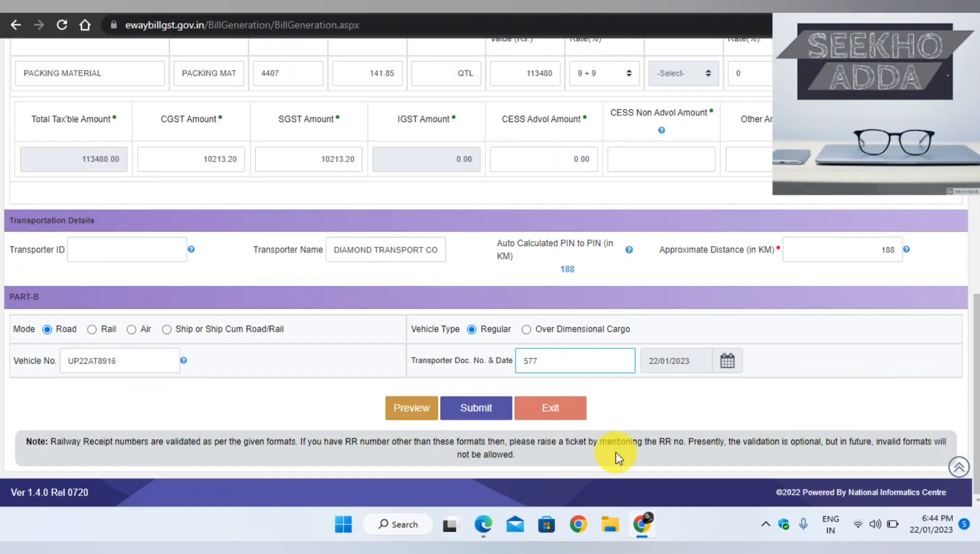
{"action": "left_click", "coordinate": [406, 410]}
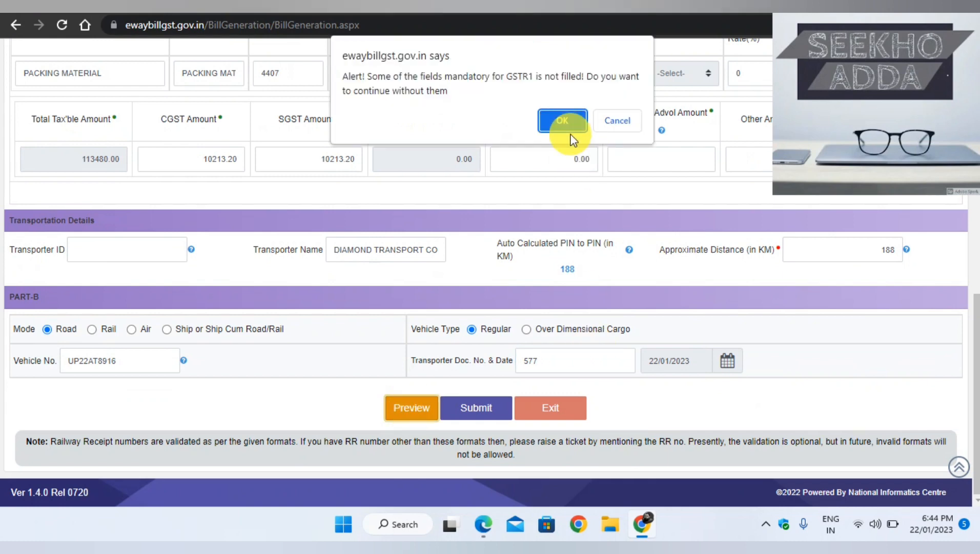
{"action": "left_click", "coordinate": [563, 121]}
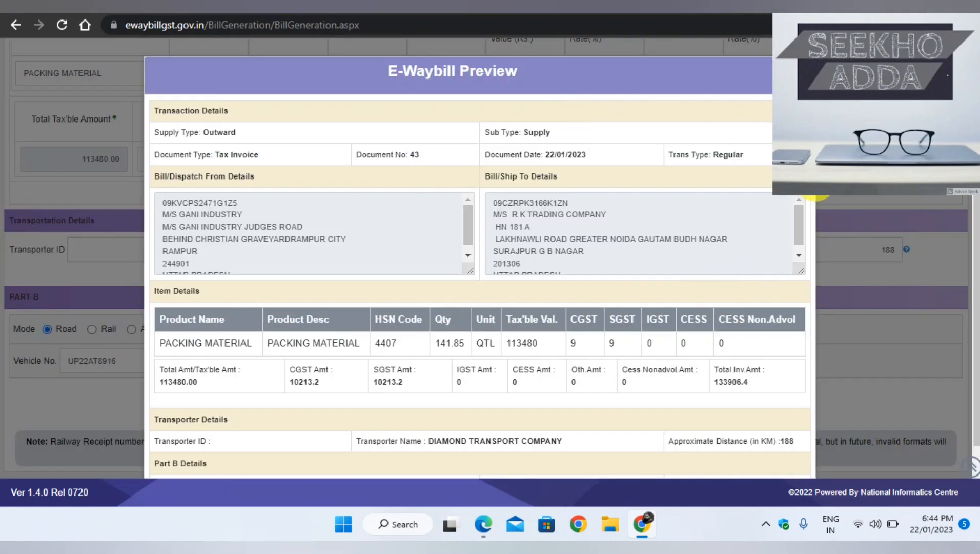
{"action": "left_click_drag", "start_coordinate": [977, 128], "coordinate": [976, 179]}
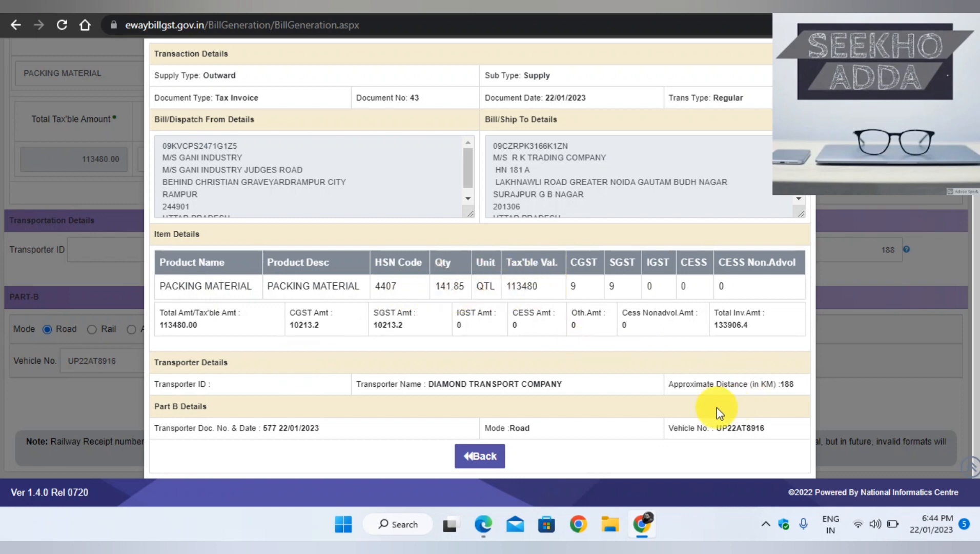
{"action": "left_click", "coordinate": [485, 455]}
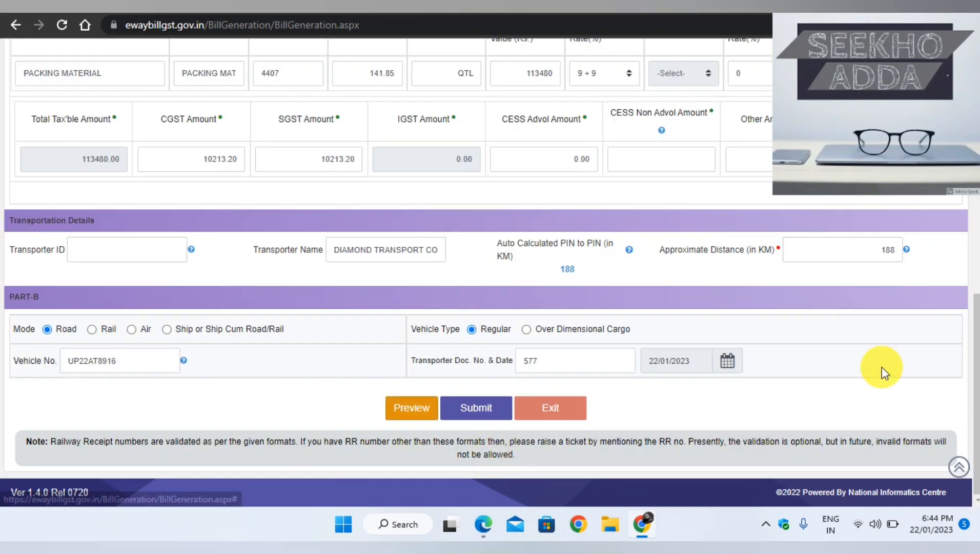
Submit the completed form and accept the GSTR1 field and document number alerts to generate the e-Way Bill.
{"action": "left_click", "coordinate": [478, 408]}
{"action": "left_click", "coordinate": [565, 122]}
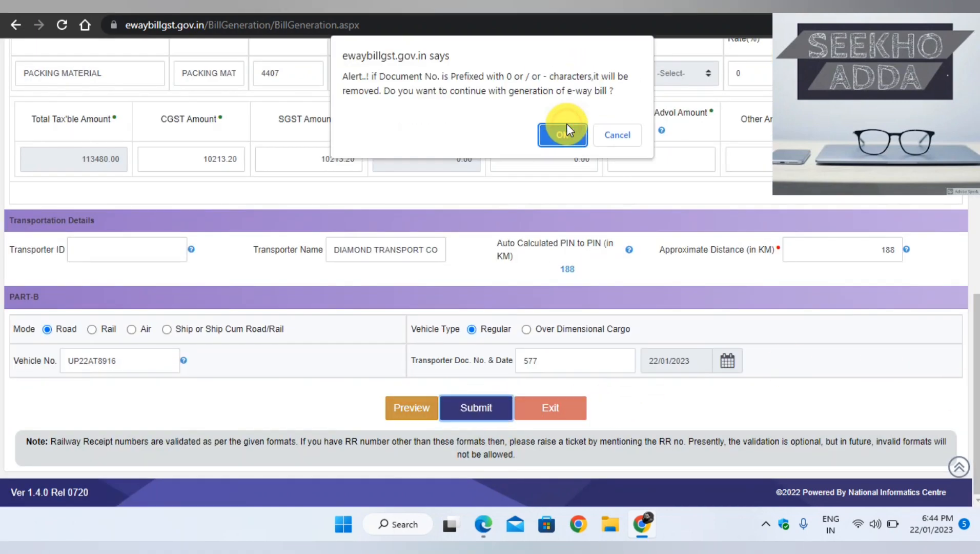
{"action": "left_click", "coordinate": [573, 141]}
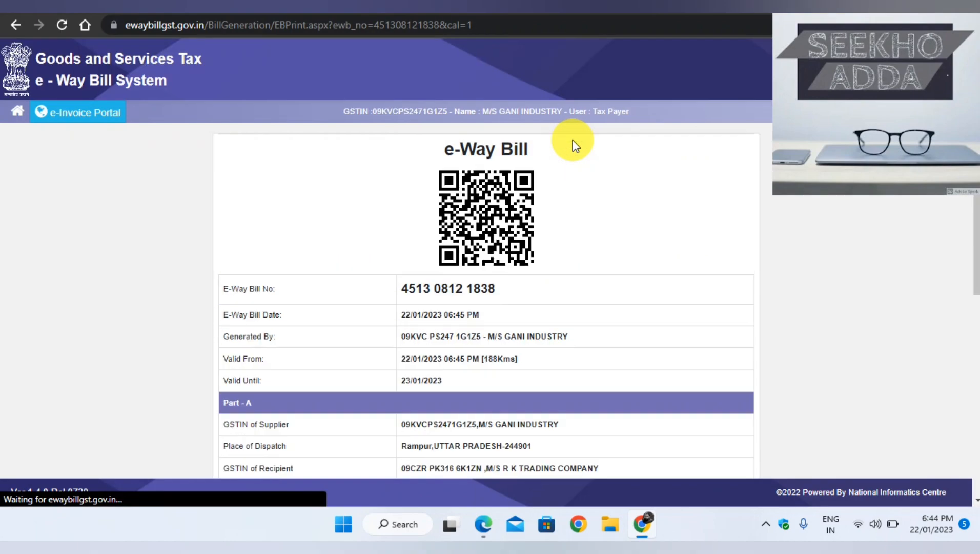
Review the generated e-Way Bill's number, validity, Part-A details and Part-B vehicle details.
{"action": "scroll", "coordinate": [940, 254], "scroll_direction": "down", "scroll_amount": 7}
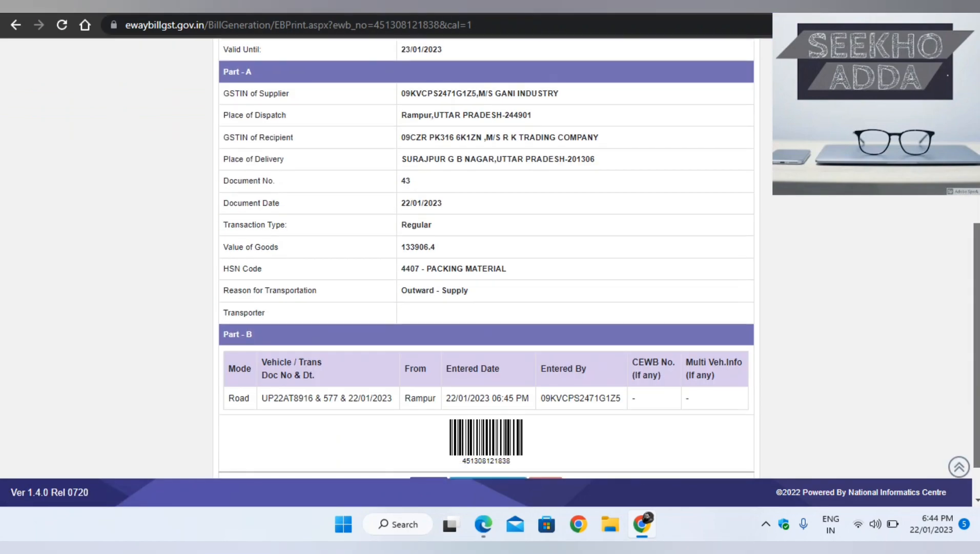
{"action": "left_click_drag", "start_coordinate": [977, 400], "coordinate": [977, 243]}
{"action": "scroll", "coordinate": [963, 269], "scroll_direction": "down", "scroll_amount": 3}
{"action": "scroll", "coordinate": [962, 269], "scroll_direction": "up", "scroll_amount": 4}
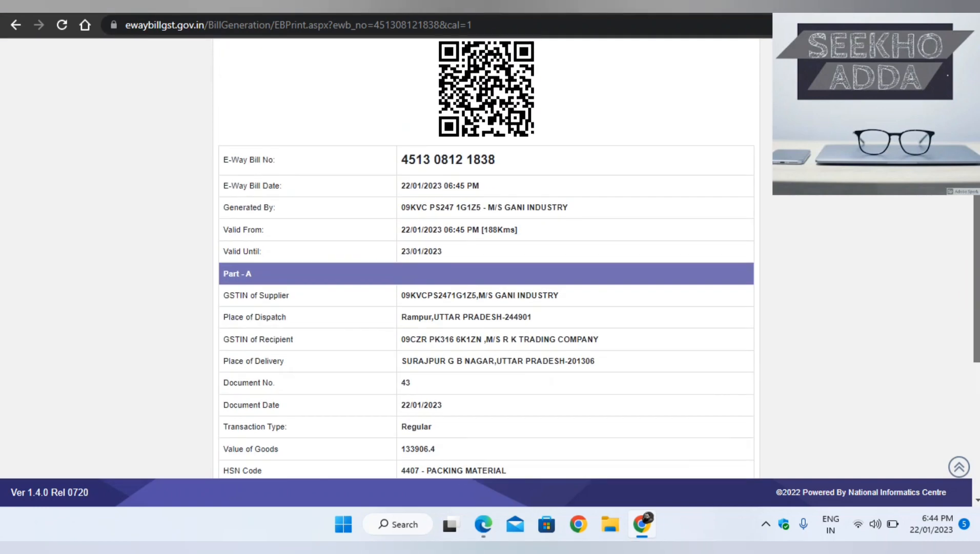
{"action": "scroll", "coordinate": [486, 257], "scroll_direction": "down", "scroll_amount": 5}
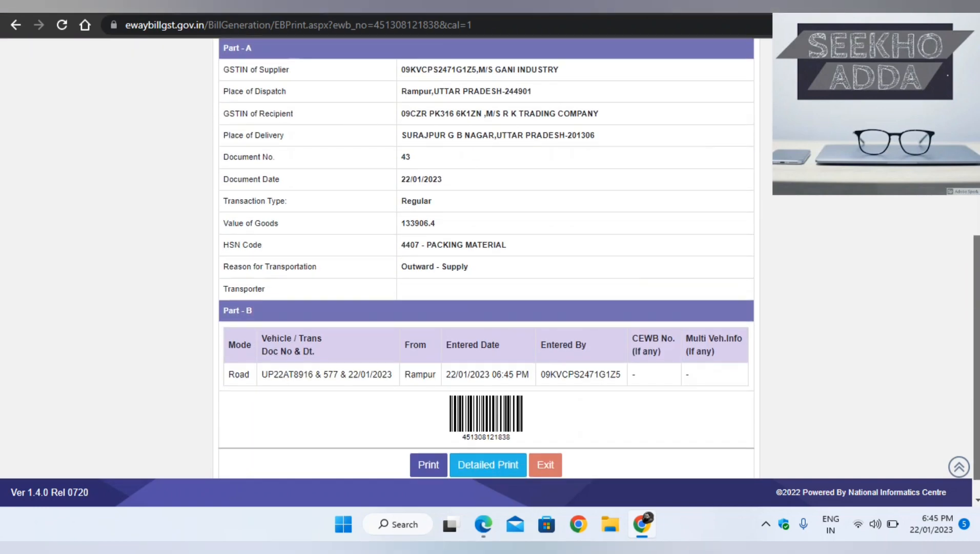
{"action": "scroll", "coordinate": [486, 256], "scroll_direction": "down", "scroll_amount": 1}
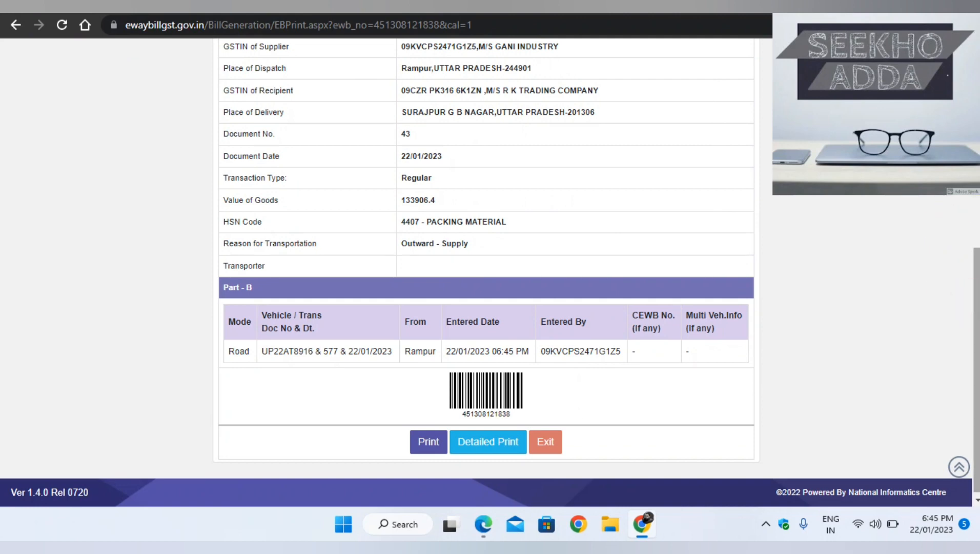
{"action": "mouse_move", "coordinate": [977, 358]}
{"action": "left_mouse_down"}
{"action": "mouse_move", "coordinate": [977, 224]}
{"action": "mouse_move", "coordinate": [977, 364]}
{"action": "left_mouse_up"}
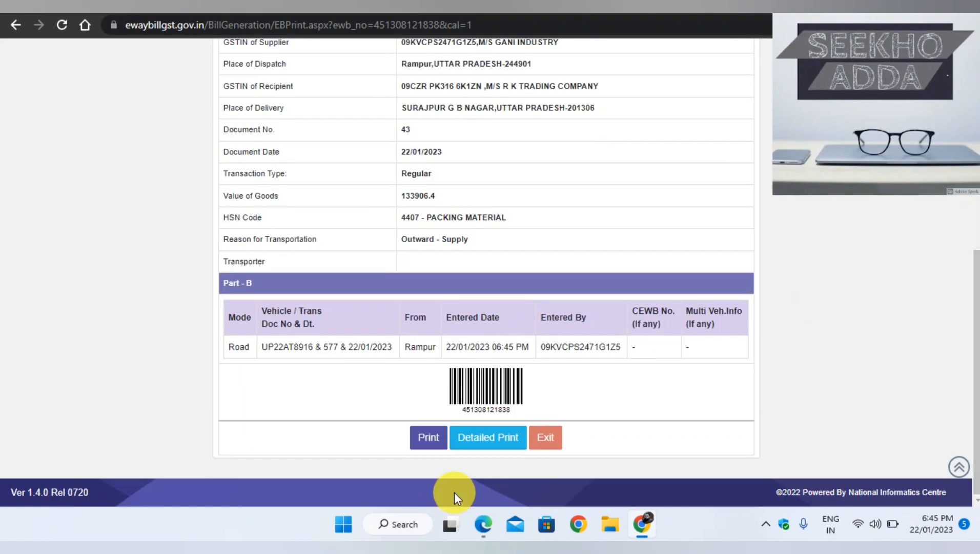
Open the detailed print version of the e-Way Bill and check its address, goods, transportation and vehicle sections.
{"action": "left_click", "coordinate": [493, 444]}
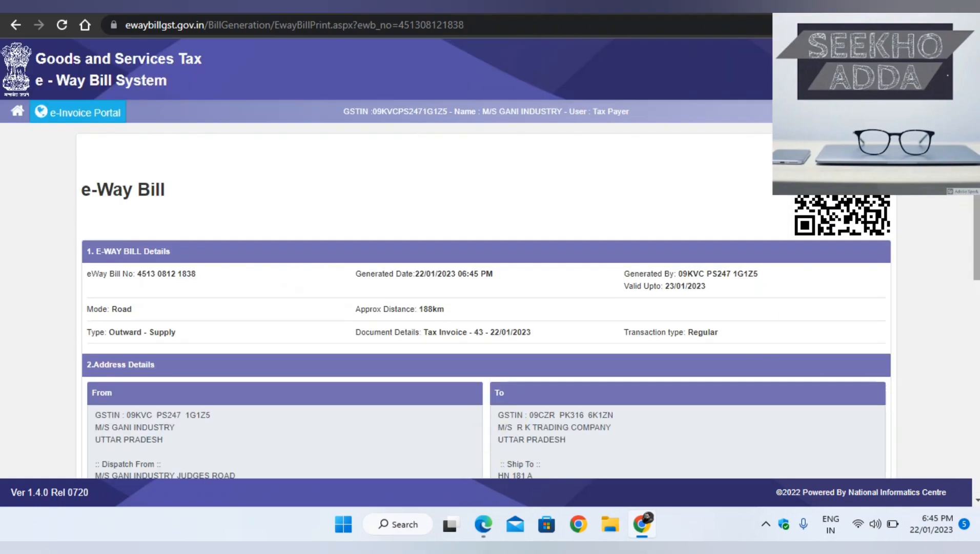
{"action": "scroll", "coordinate": [487, 256], "scroll_direction": "down", "scroll_amount": 8}
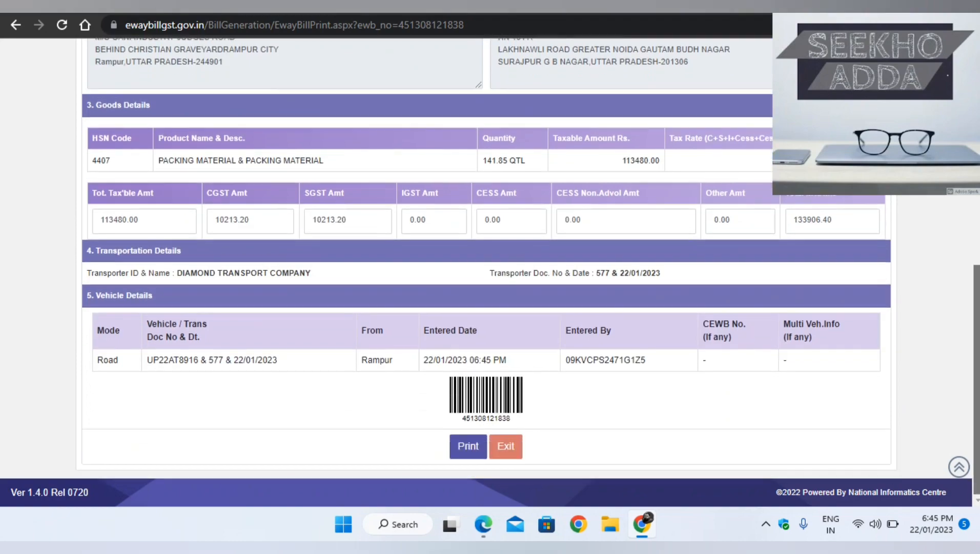
{"action": "scroll", "coordinate": [487, 256], "scroll_direction": "up", "scroll_amount": 10}
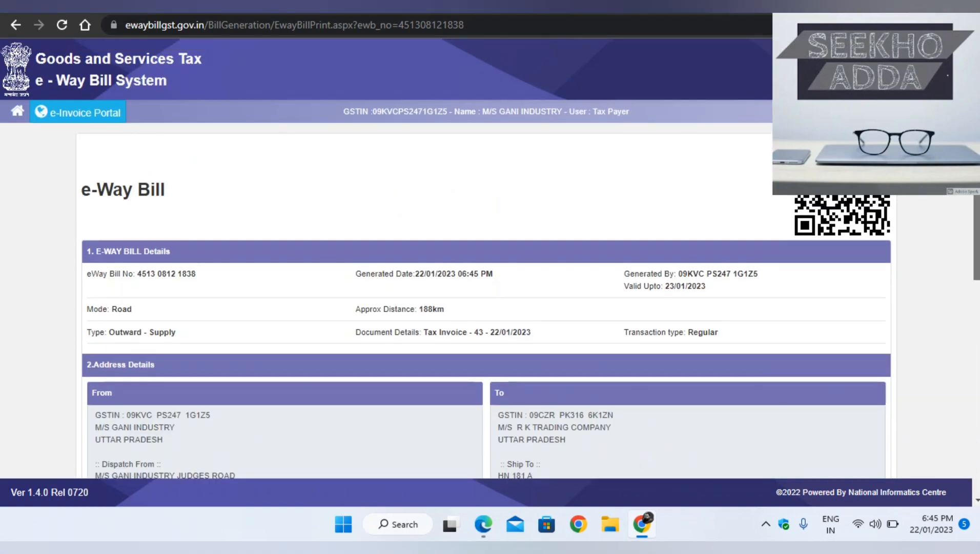
{"action": "scroll", "coordinate": [486, 257], "scroll_direction": "down", "scroll_amount": 10}
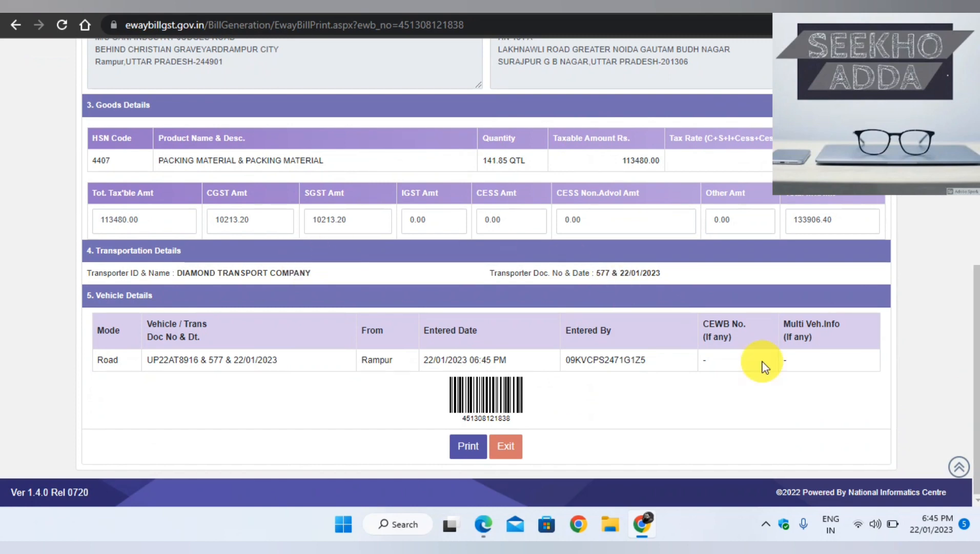
Print the detailed e-Way Bill with Save as PDF as the destination and proceed to saving the file.
{"action": "left_click", "coordinate": [468, 445]}
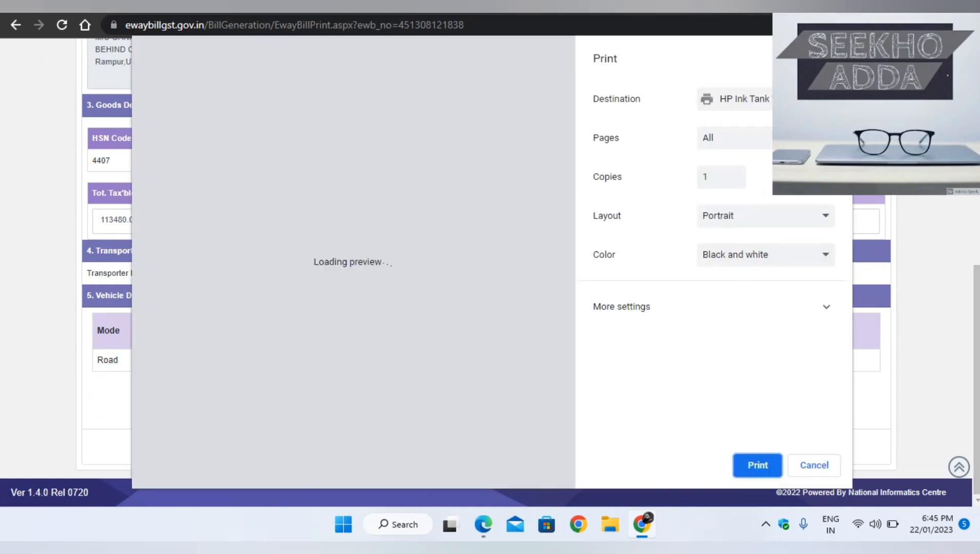
{"action": "left_click", "coordinate": [759, 99]}
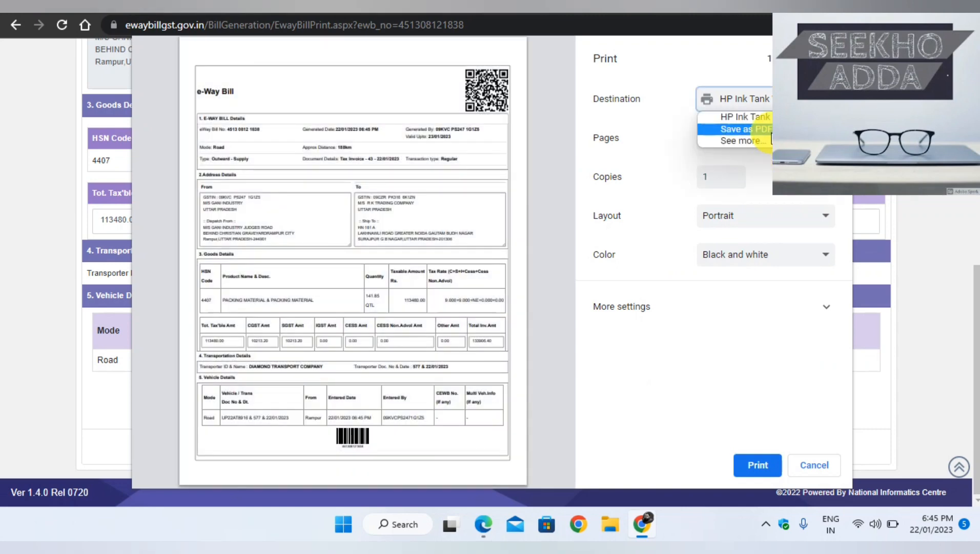
{"action": "left_click", "coordinate": [758, 129]}
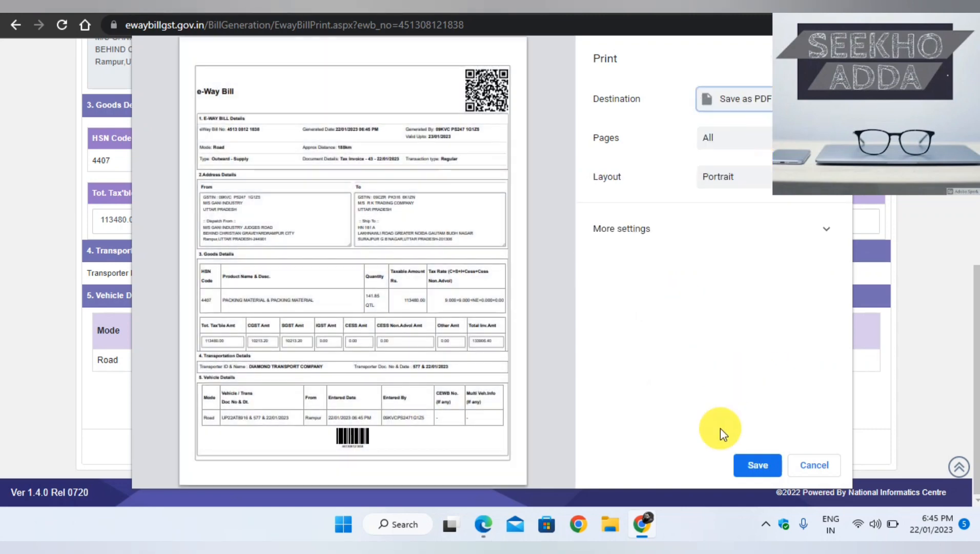
{"action": "left_click", "coordinate": [747, 462]}
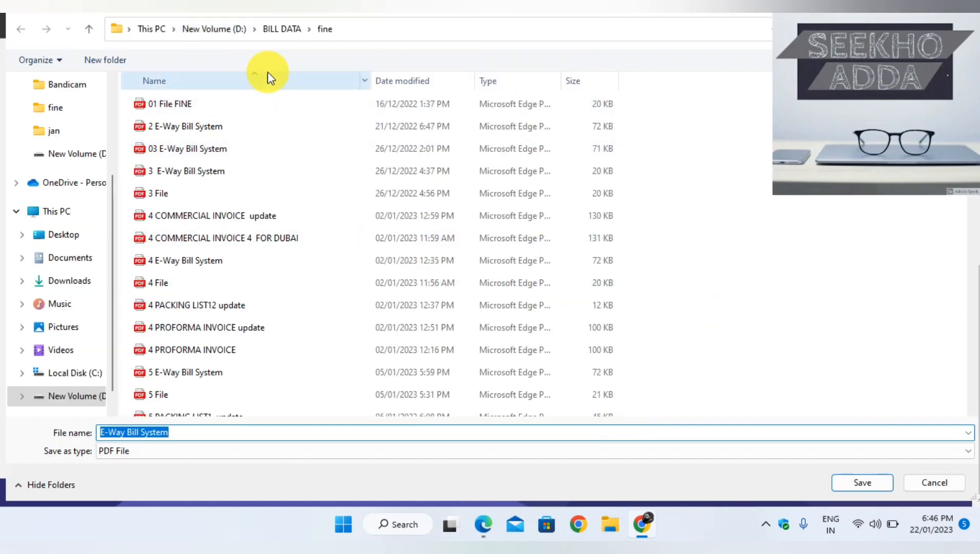
Choose the folder BILL DATA > GHANI > 22-23 > jan as the save location for the PDF.
{"action": "left_click", "coordinate": [271, 32]}
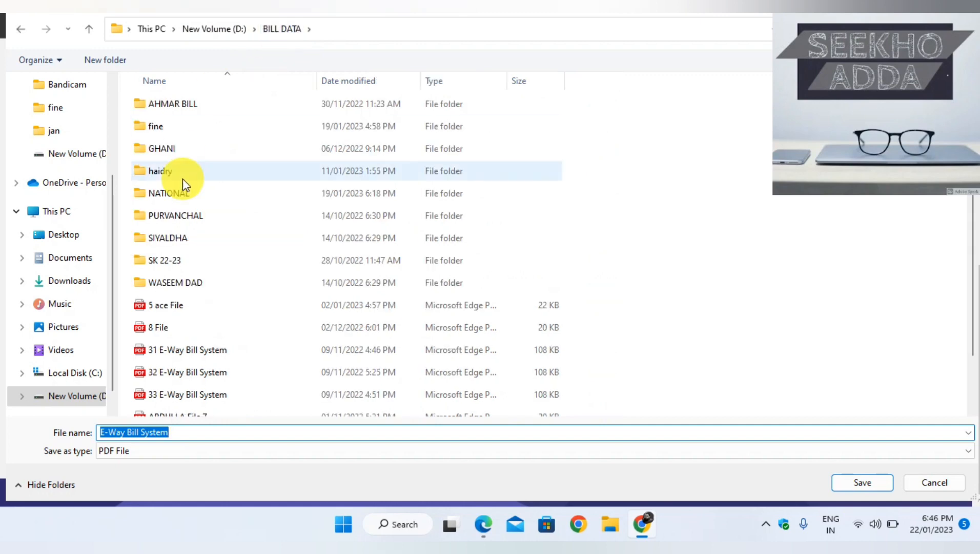
{"action": "double_click", "coordinate": [188, 150]}
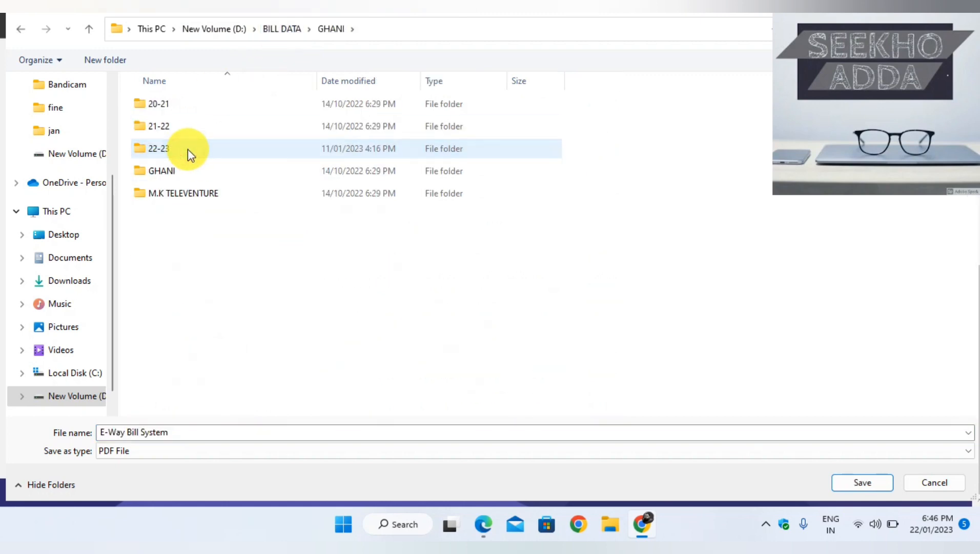
{"action": "double_click", "coordinate": [174, 150]}
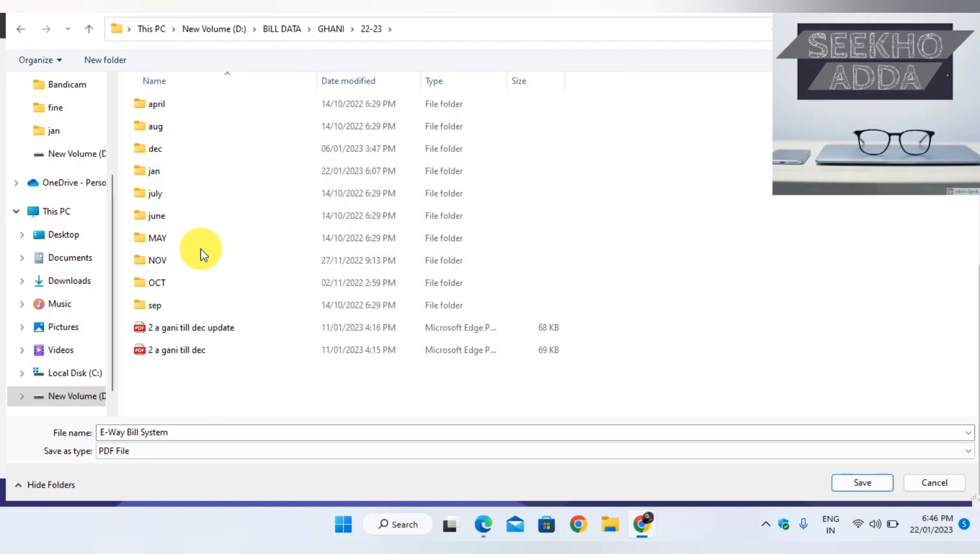
{"action": "double_click", "coordinate": [175, 172]}
Add the invoice number 43 in front of the PDF file name E-Way Bill System.
{"action": "left_click", "coordinate": [289, 432]}
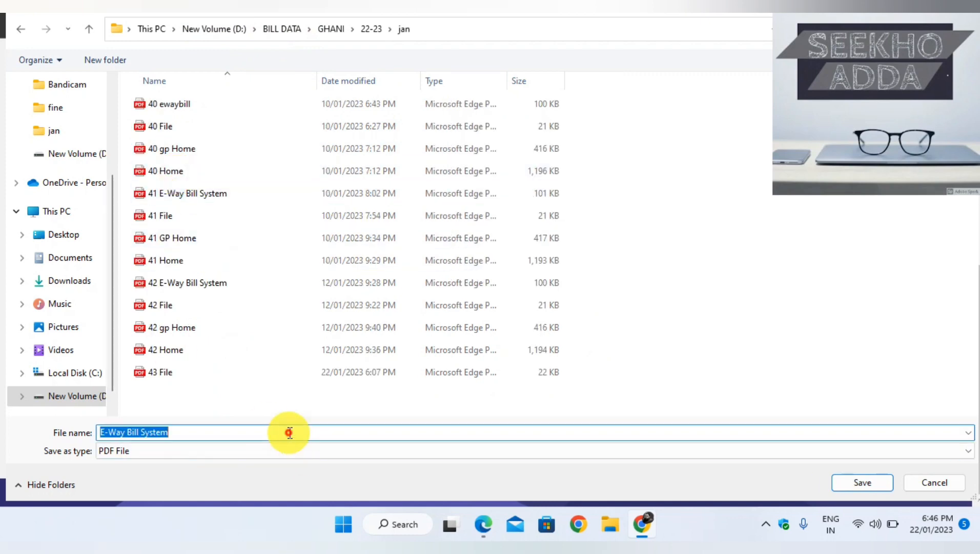
{"action": "key", "text": "Home"}
{"action": "type", "text": "43"}
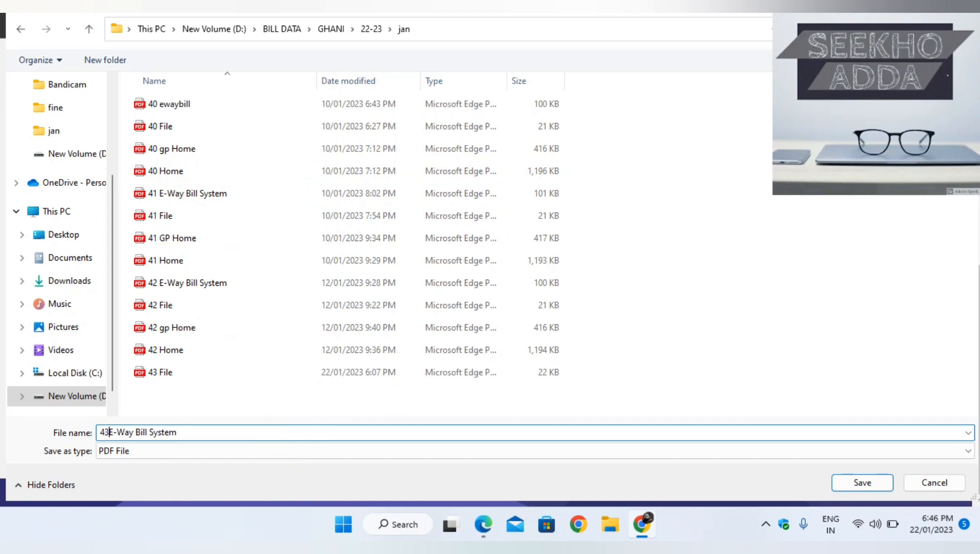